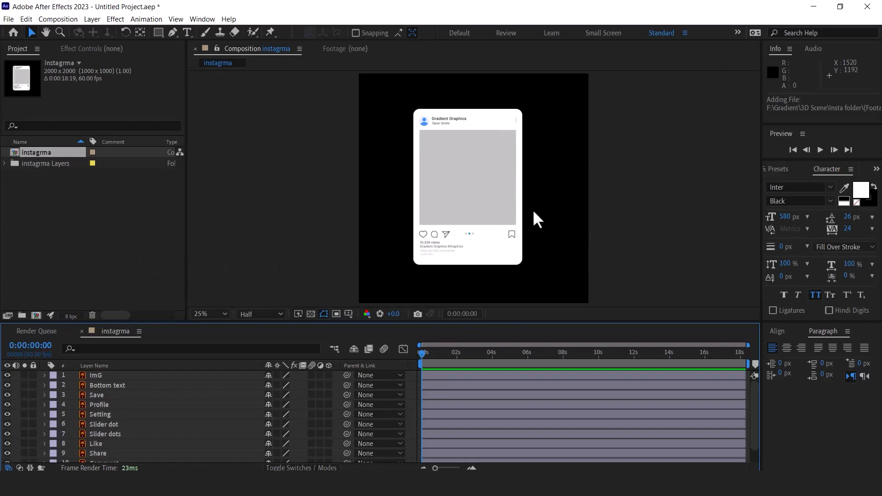
Step: Create a shape layer from the Base vector layer and turn the resulting Base Outlines into a 3D layer
{"action": "scroll", "coordinate": [142, 403], "scroll_direction": "down", "scroll_amount": 1}
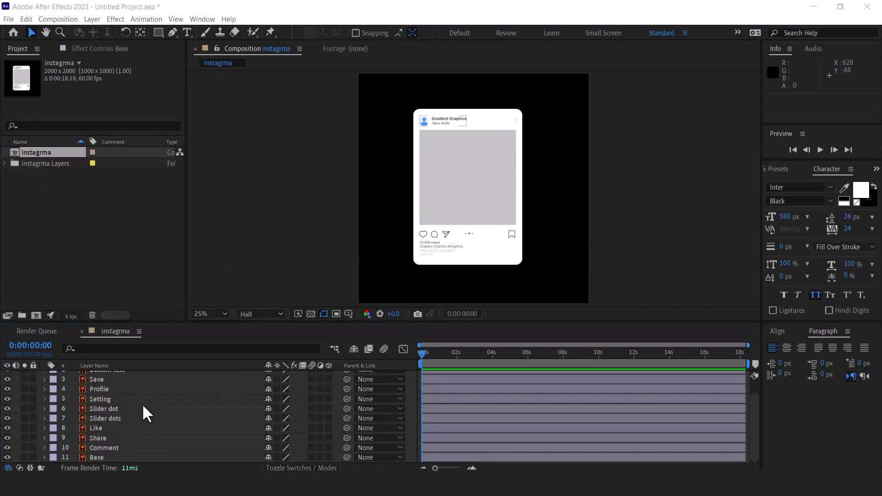
{"action": "left_click", "coordinate": [514, 258]}
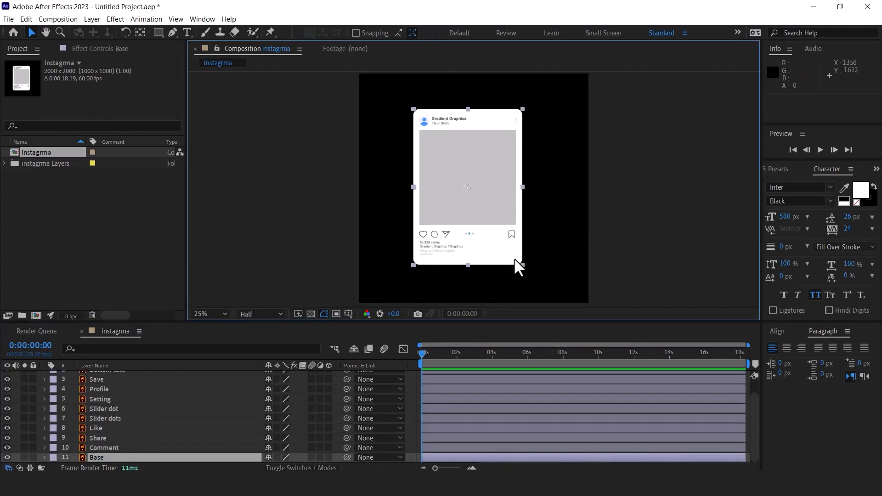
{"action": "right_click", "coordinate": [107, 457]}
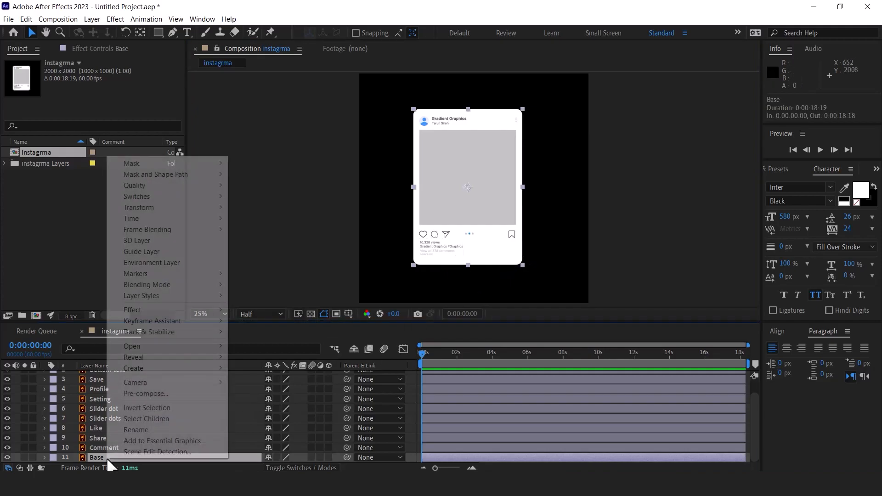
{"action": "mouse_move", "coordinate": [212, 370]}
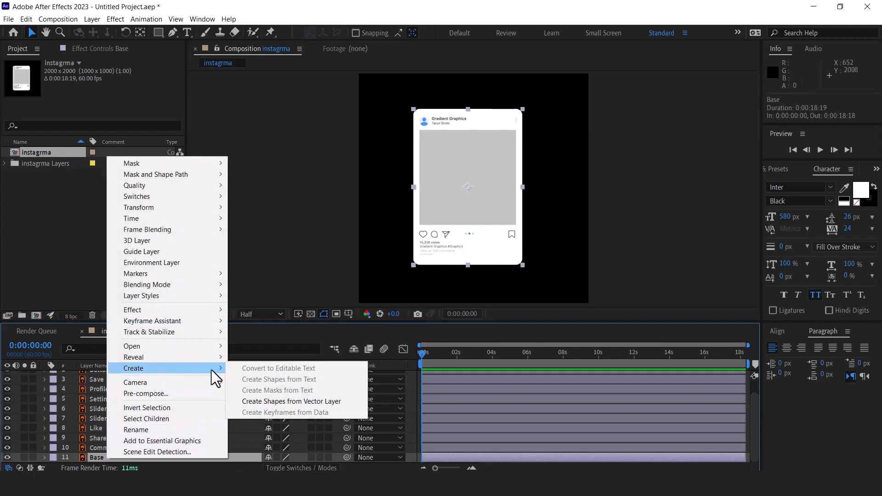
{"action": "left_click", "coordinate": [289, 401]}
{"action": "left_click", "coordinate": [552, 260]}
{"action": "left_click", "coordinate": [517, 260]}
{"action": "left_click", "coordinate": [116, 446]}
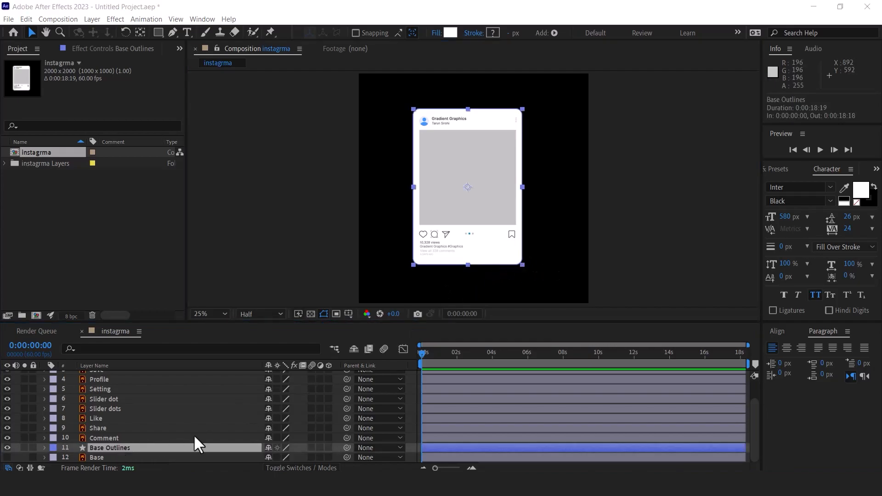
{"action": "left_click", "coordinate": [328, 448]}
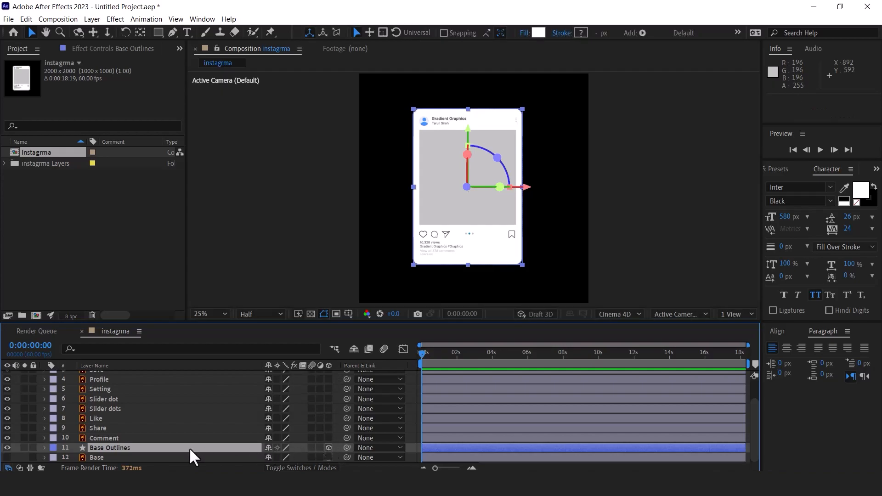
Step: Change the composition's 3D renderer from the Base Outlines geometry options to Cinema 4D
{"action": "left_click", "coordinate": [45, 448]}
{"action": "left_click", "coordinate": [95, 447]}
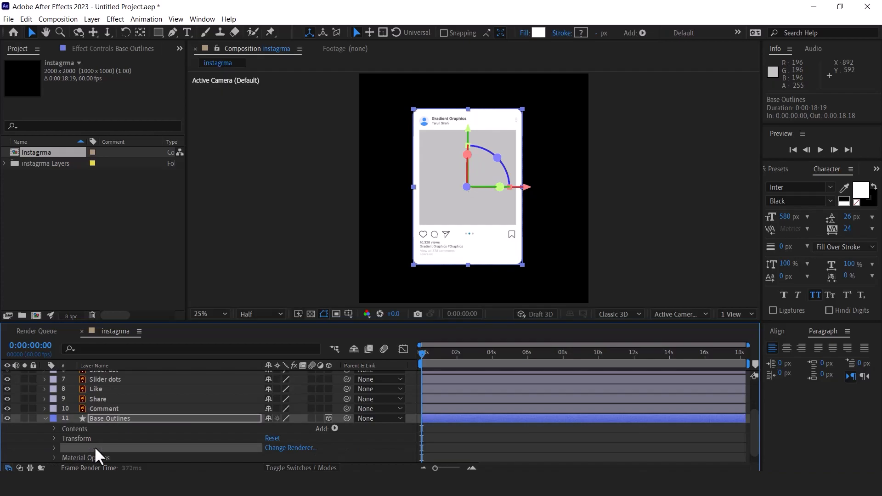
{"action": "left_click", "coordinate": [48, 450]}
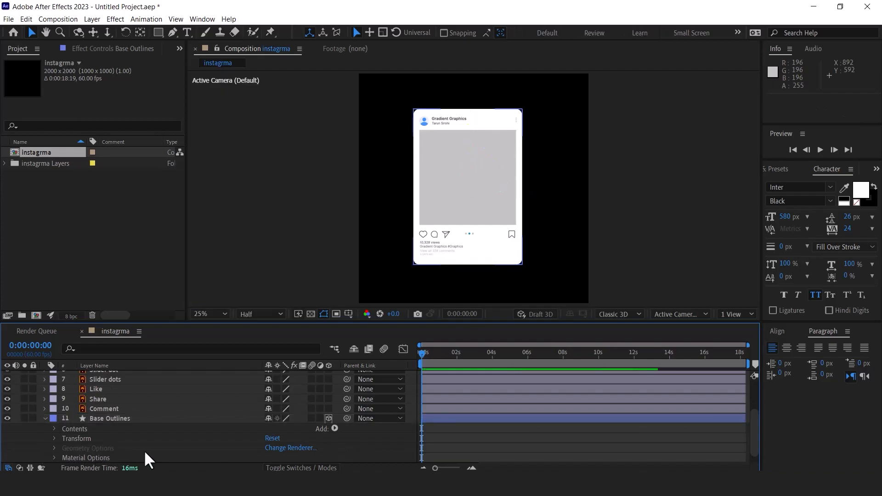
{"action": "left_click", "coordinate": [291, 447]}
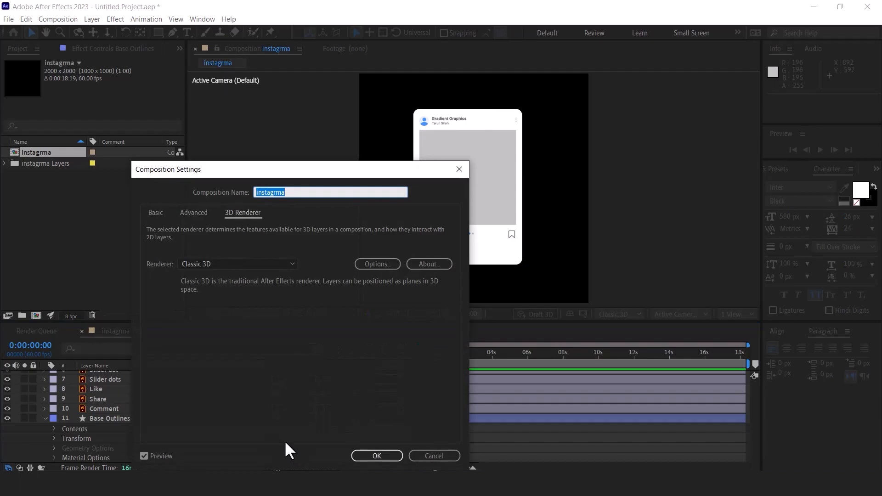
{"action": "left_click", "coordinate": [228, 261]}
{"action": "left_click", "coordinate": [210, 287]}
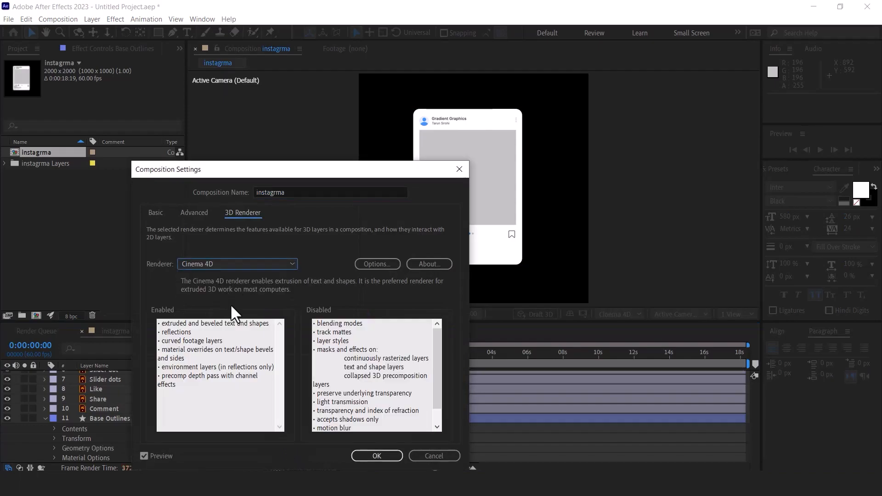
{"action": "left_click", "coordinate": [381, 455]}
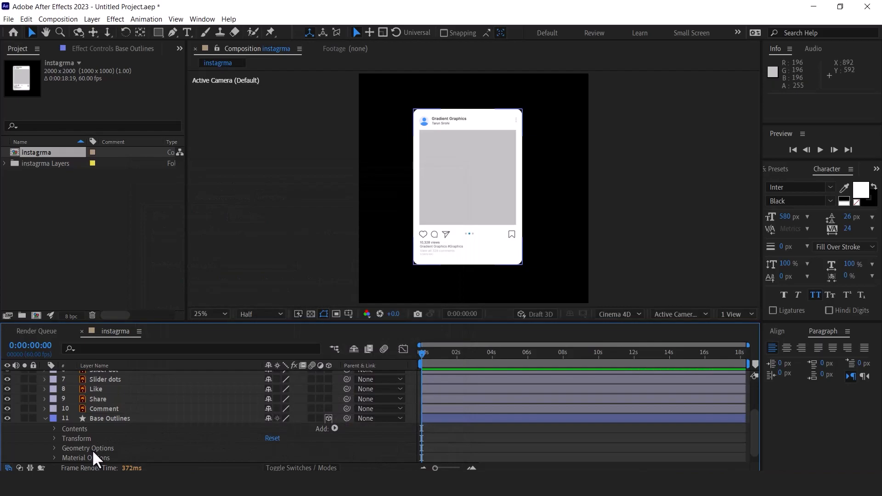
Step: Set the Extrusion Depth of Base Outlines to 60 in its geometry options
{"action": "left_click", "coordinate": [74, 448]}
{"action": "left_click", "coordinate": [55, 448]}
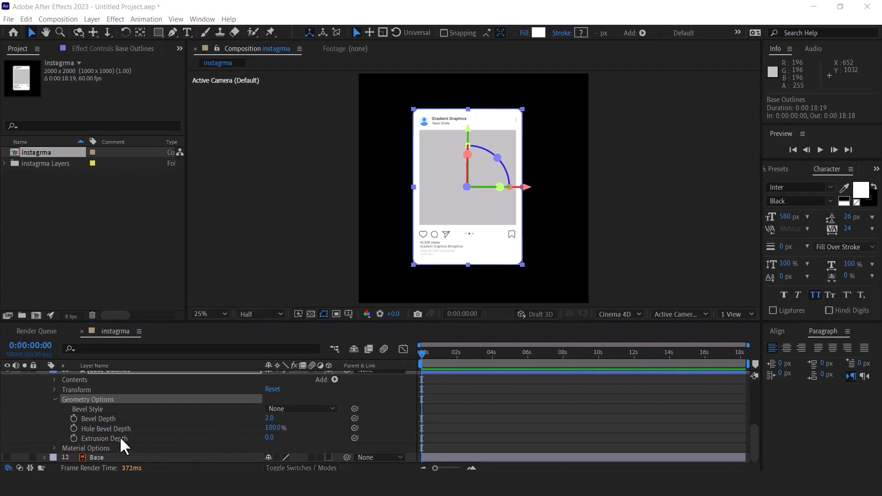
{"action": "left_click", "coordinate": [106, 440]}
{"action": "left_click", "coordinate": [271, 438]}
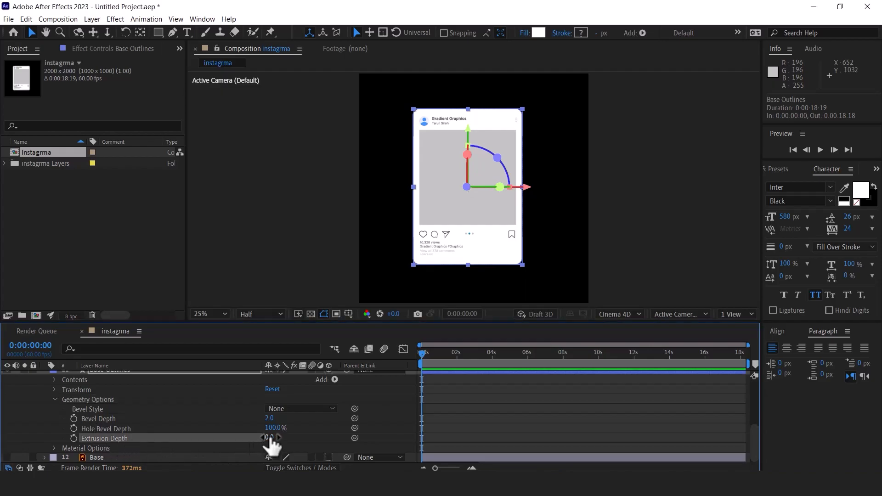
{"action": "type", "text": "60"}
{"action": "key", "text": "Return"}
Step: Add a two-node camera with the 50mm preset and place it at the top of the layer stack
{"action": "scroll", "coordinate": [143, 418], "scroll_direction": "up", "scroll_amount": 5}
{"action": "right_click", "coordinate": [17, 381]}
{"action": "mouse_move", "coordinate": [62, 263]}
{"action": "left_click", "coordinate": [186, 309]}
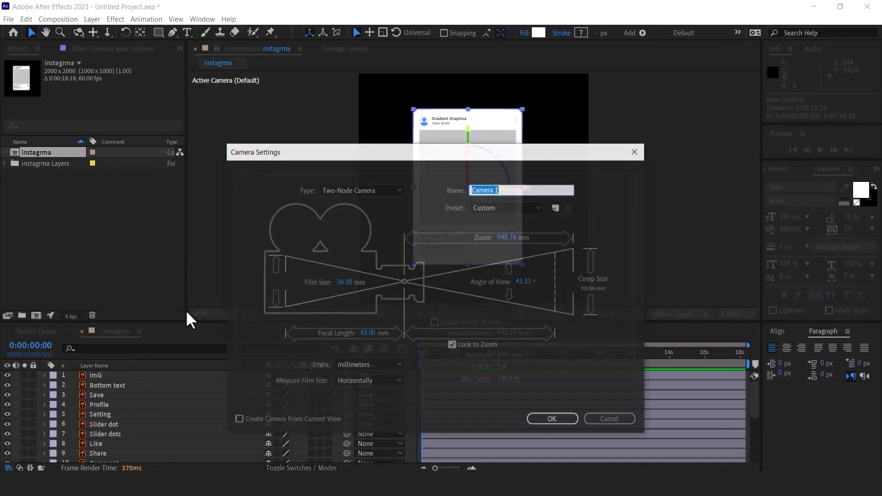
{"action": "left_click", "coordinate": [525, 208]}
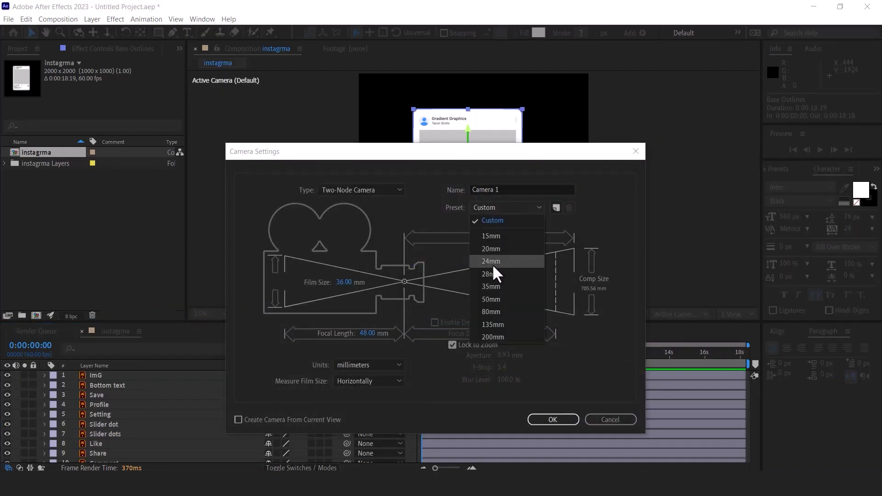
{"action": "left_click", "coordinate": [486, 300]}
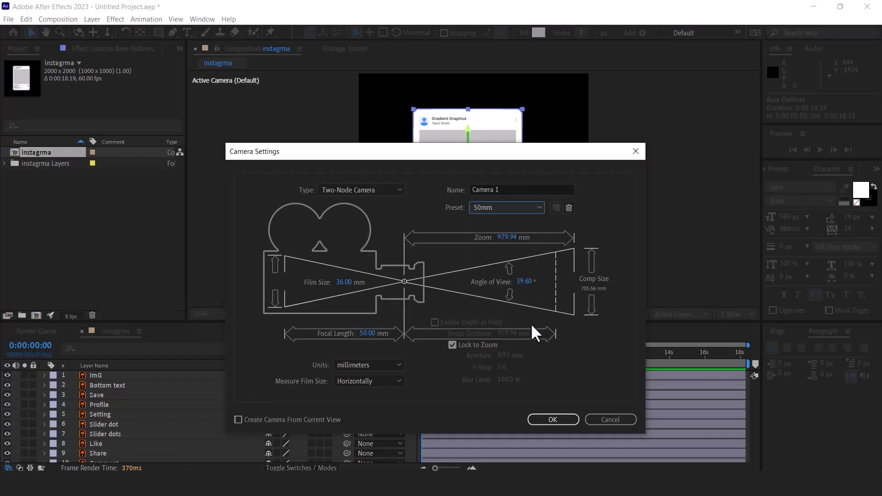
{"action": "left_click", "coordinate": [553, 418]}
{"action": "left_click_drag", "start_coordinate": [98, 455], "coordinate": [113, 371]}
Step: Add a null object, make it a 3D layer, and parent Camera 1 to it
{"action": "right_click", "coordinate": [15, 382]}
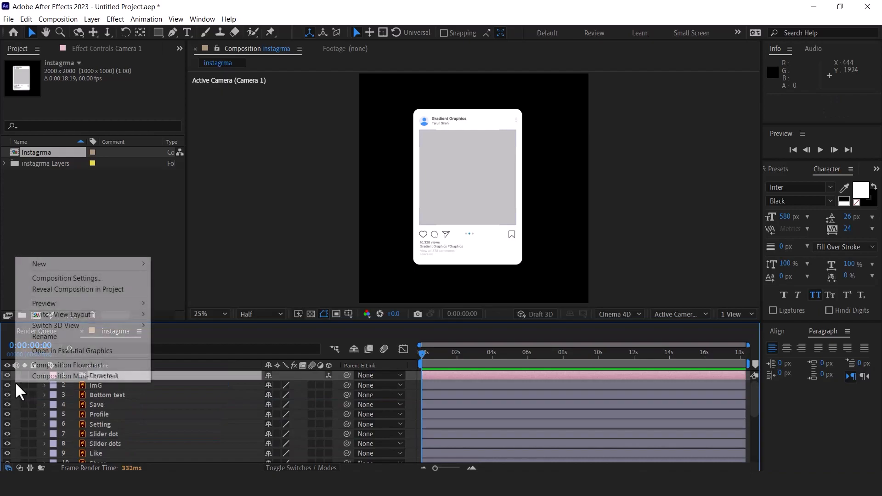
{"action": "mouse_move", "coordinate": [67, 263]}
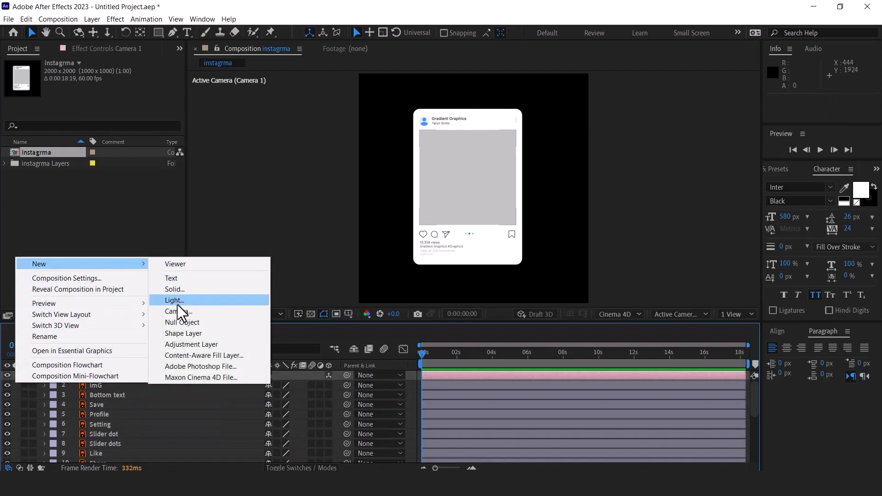
{"action": "left_click", "coordinate": [180, 322]}
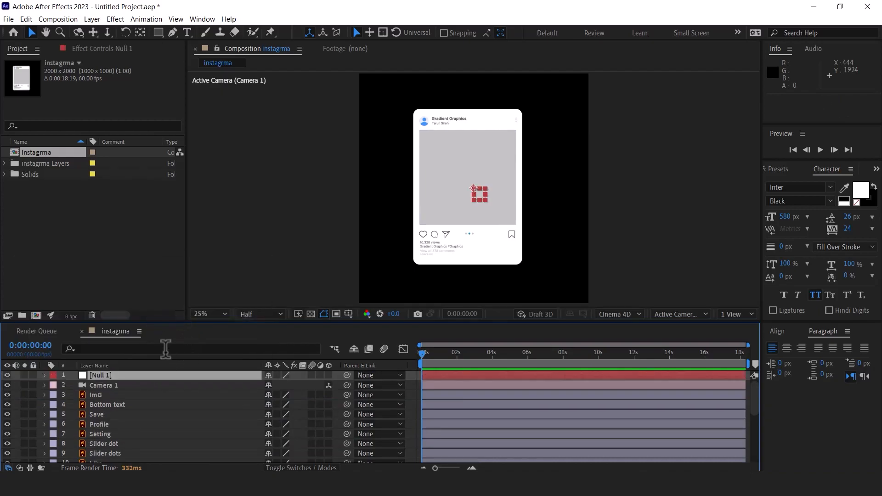
{"action": "left_click", "coordinate": [329, 375]}
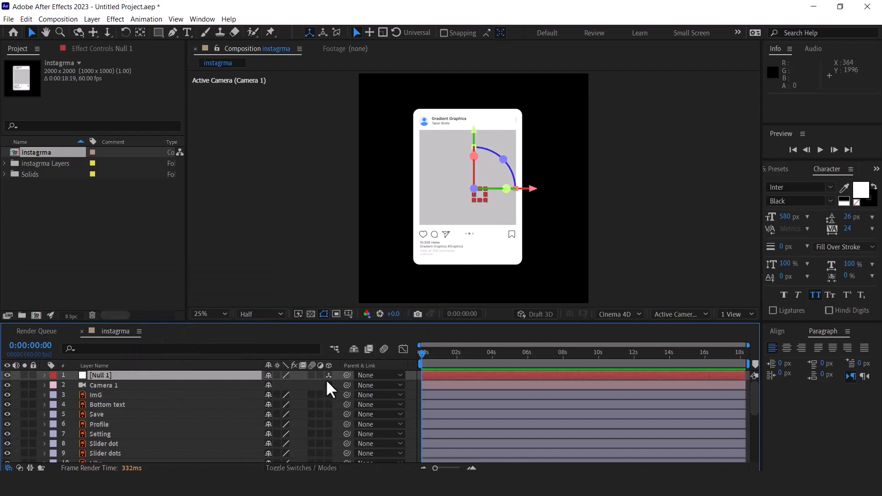
{"action": "left_click", "coordinate": [141, 385]}
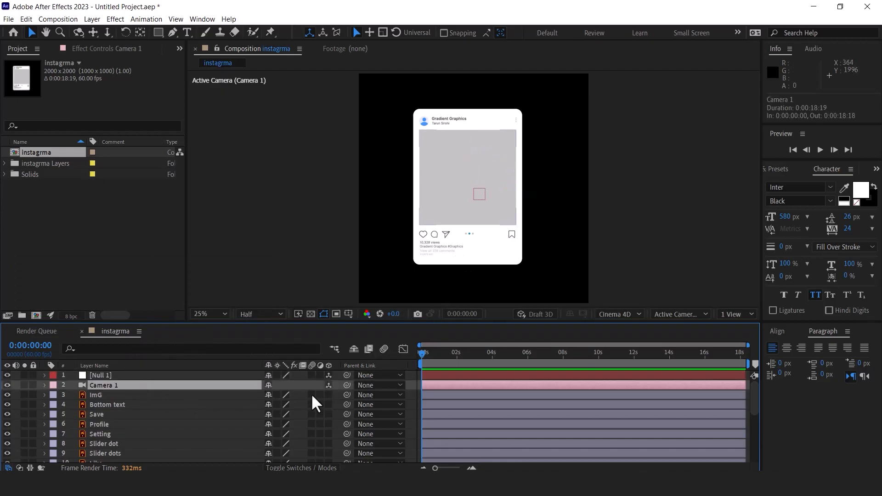
{"action": "left_click_drag", "start_coordinate": [344, 385], "coordinate": [106, 373]}
{"action": "left_click", "coordinate": [106, 373]}
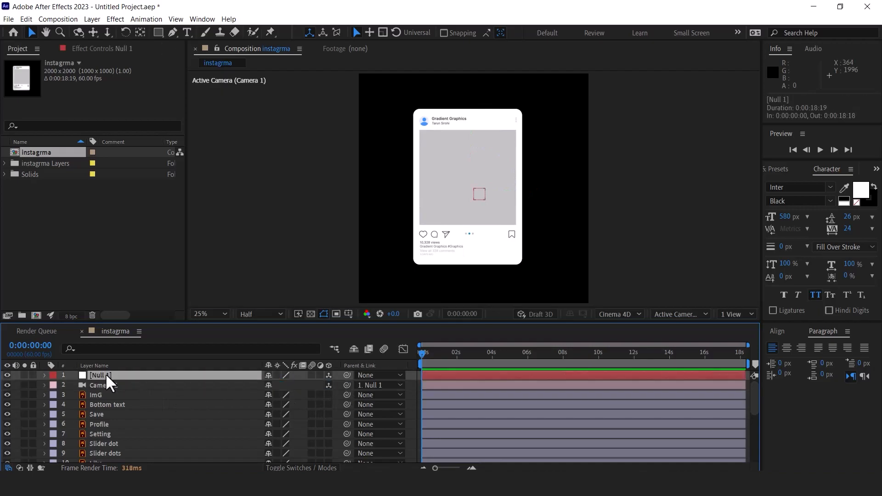
Step: Set the null's Y orientation to 346° to turn the camera view, and collapse its properties
{"action": "left_click", "coordinate": [44, 375]}
{"action": "left_click", "coordinate": [78, 385]}
{"action": "left_click", "coordinate": [53, 386]}
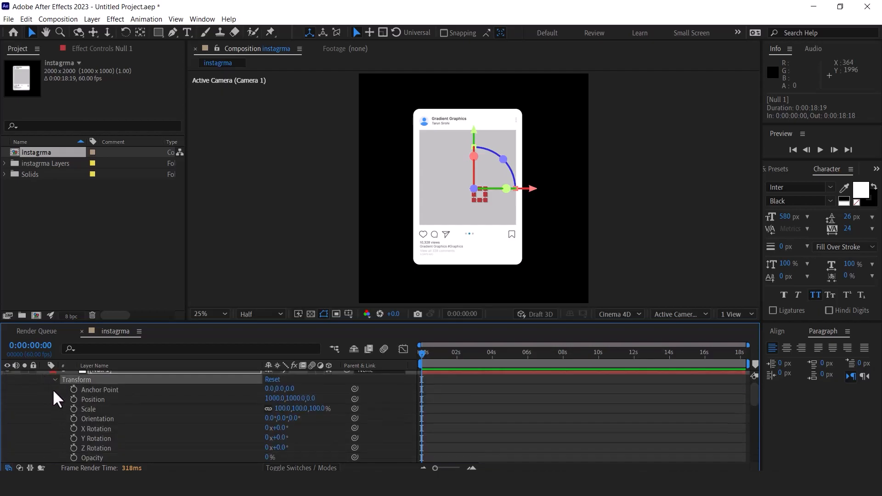
{"action": "left_click", "coordinate": [97, 418]}
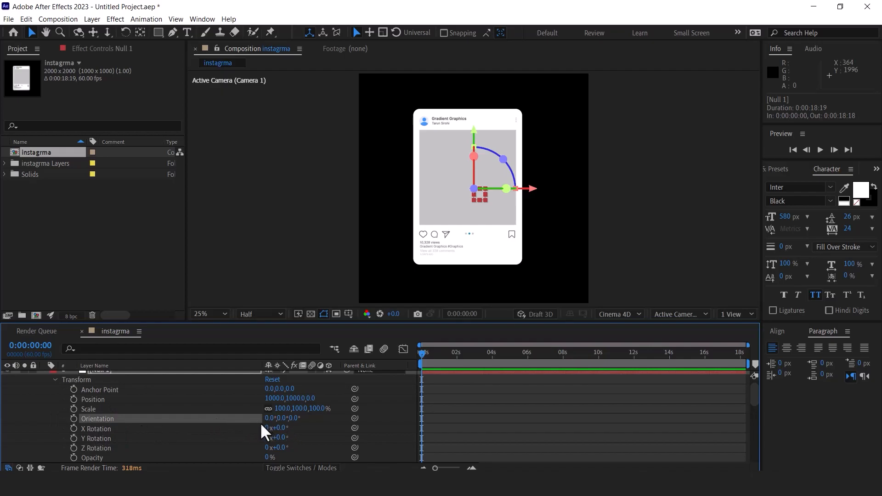
{"action": "mouse_move", "coordinate": [282, 424]}
{"action": "left_mouse_down"}
{"action": "mouse_move", "coordinate": [261, 423]}
{"action": "mouse_move", "coordinate": [273, 423]}
{"action": "left_mouse_up"}
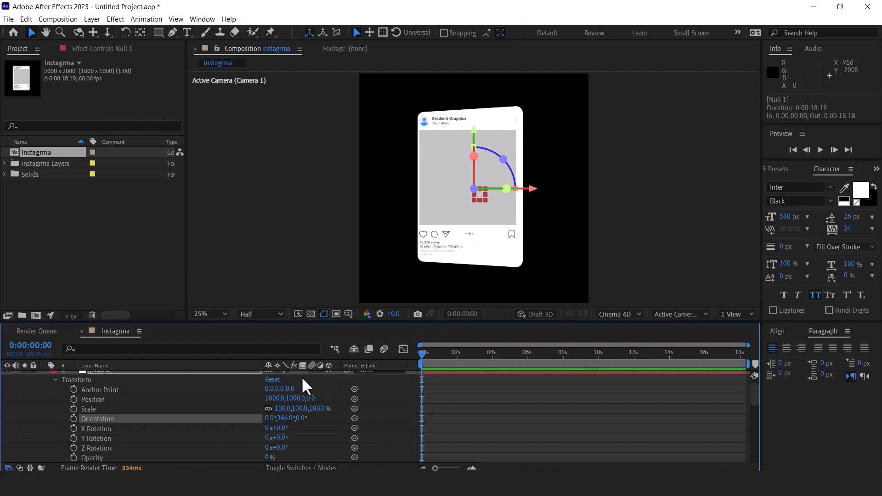
{"action": "scroll", "coordinate": [229, 400], "scroll_direction": "up", "scroll_amount": 1}
{"action": "left_click", "coordinate": [44, 375]}
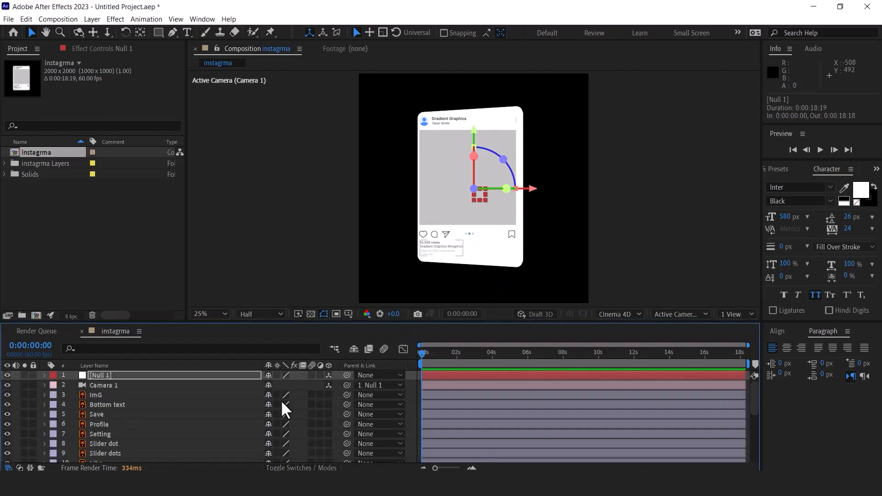
Step: Enable 3D for the artwork layers from ImG through Comment and for the hidden Base layer
{"action": "left_click", "coordinate": [258, 396]}
{"action": "left_click_drag", "start_coordinate": [328, 395], "coordinate": [330, 453]}
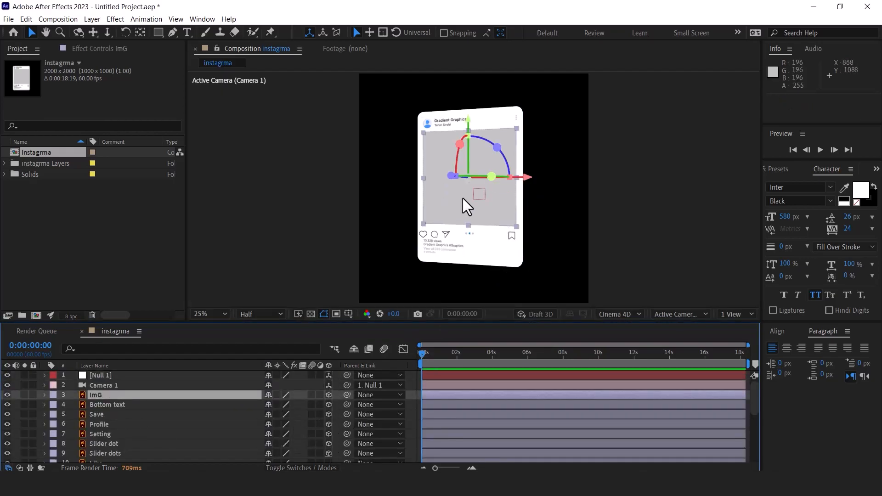
{"action": "scroll", "coordinate": [293, 429], "scroll_direction": "down", "scroll_amount": 1}
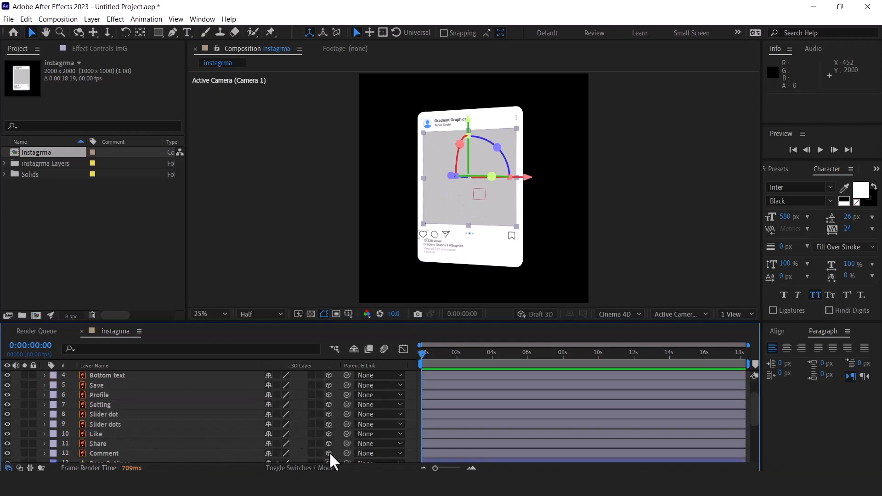
{"action": "scroll", "coordinate": [322, 454], "scroll_direction": "down", "scroll_amount": 1}
{"action": "left_click", "coordinate": [329, 458]}
Step: Show the composition in 2 Views and move Base Outlines slightly back along Z in the Top view, behind the artwork
{"action": "left_click", "coordinate": [173, 449]}
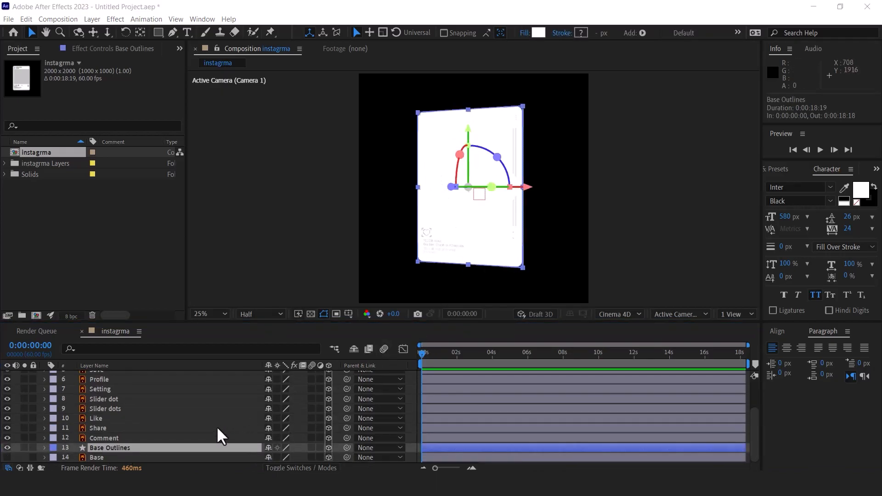
{"action": "left_click", "coordinate": [739, 313]}
{"action": "left_click", "coordinate": [740, 337]}
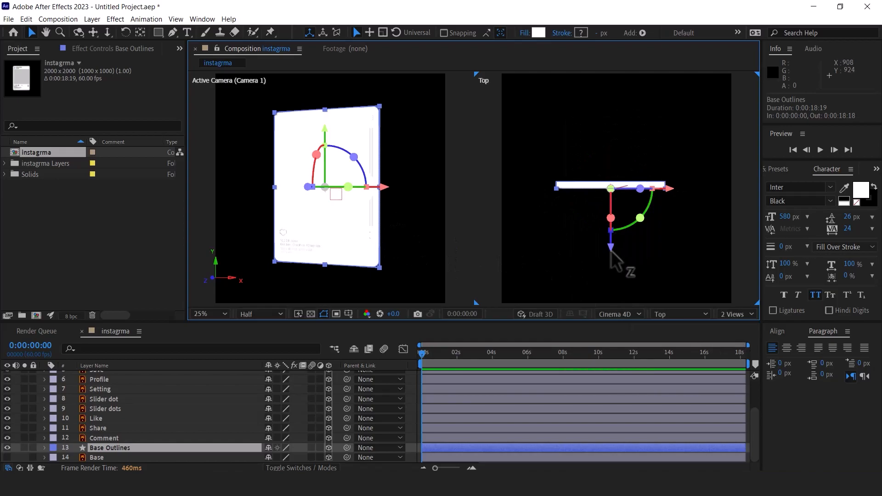
{"action": "left_click_drag", "start_coordinate": [610, 247], "coordinate": [610, 246]}
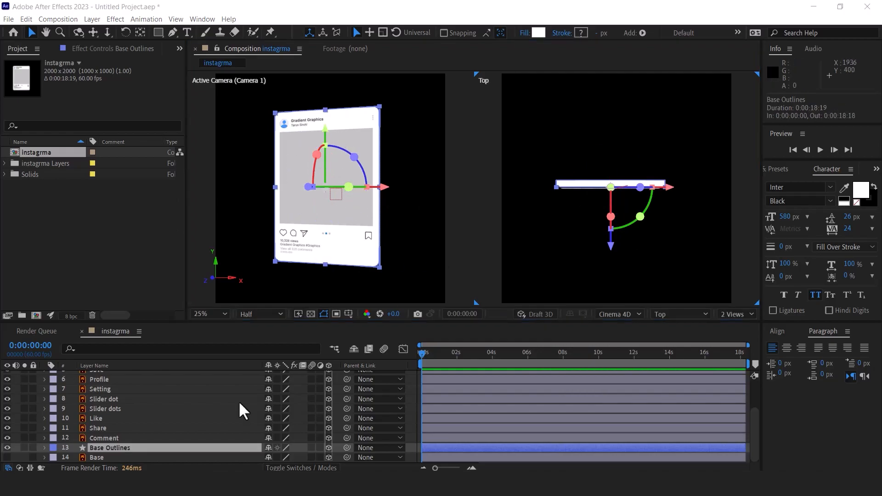
{"action": "left_click", "coordinate": [468, 256]}
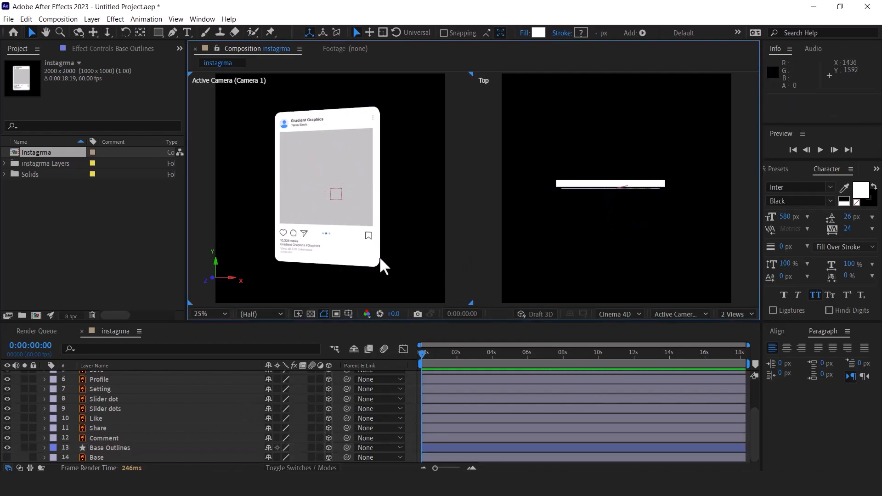
Step: Add a Side Color material property to Group 1 in the contents of Base Outlines
{"action": "left_click", "coordinate": [92, 448]}
{"action": "left_click", "coordinate": [44, 448]}
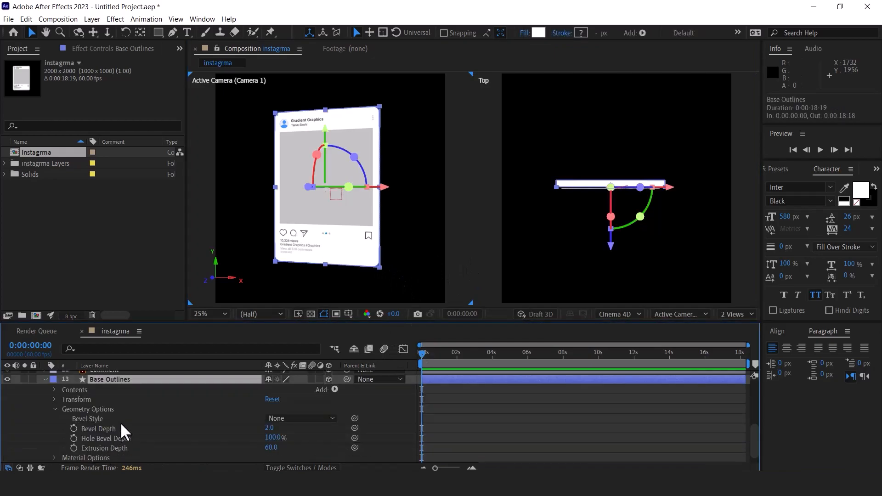
{"action": "left_click", "coordinate": [76, 392]}
{"action": "left_click", "coordinate": [55, 389]}
{"action": "left_click", "coordinate": [84, 398]}
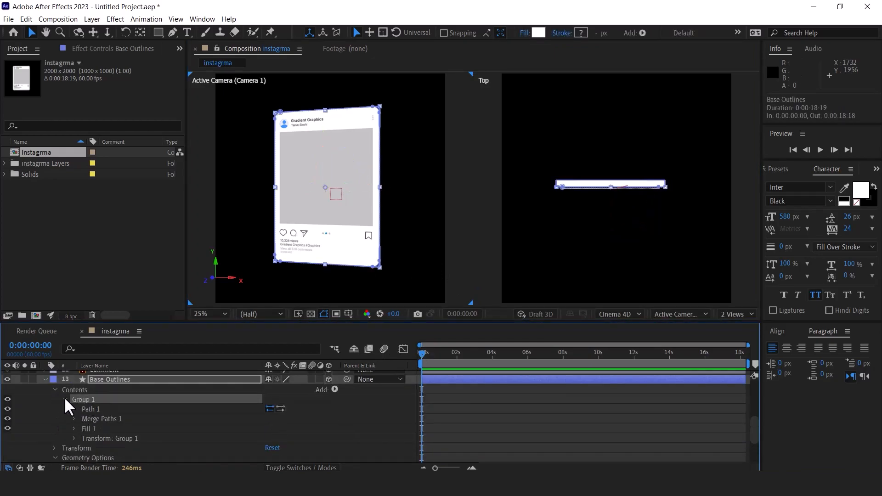
{"action": "left_click", "coordinate": [65, 400]}
{"action": "left_click", "coordinate": [335, 388]}
{"action": "mouse_move", "coordinate": [323, 247]}
{"action": "left_click", "coordinate": [406, 245]}
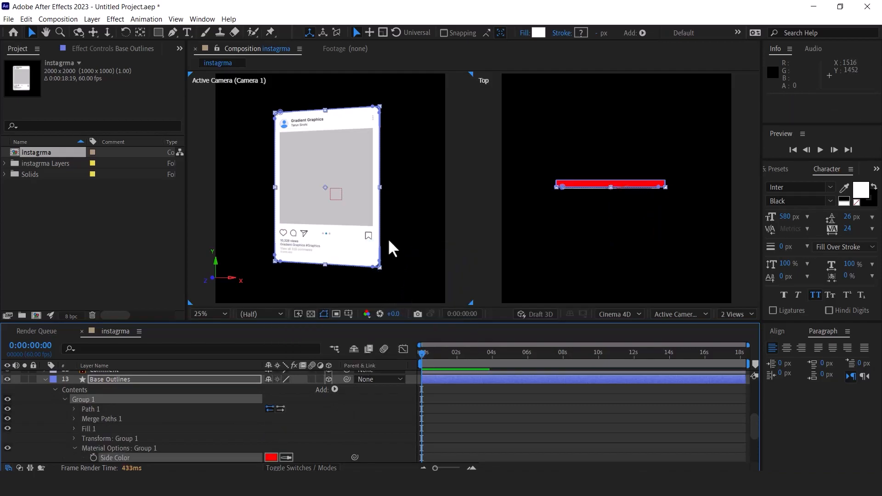
Step: Change the Side Color of Base Outlines' Group 1 from red to grey
{"action": "left_click", "coordinate": [461, 252]}
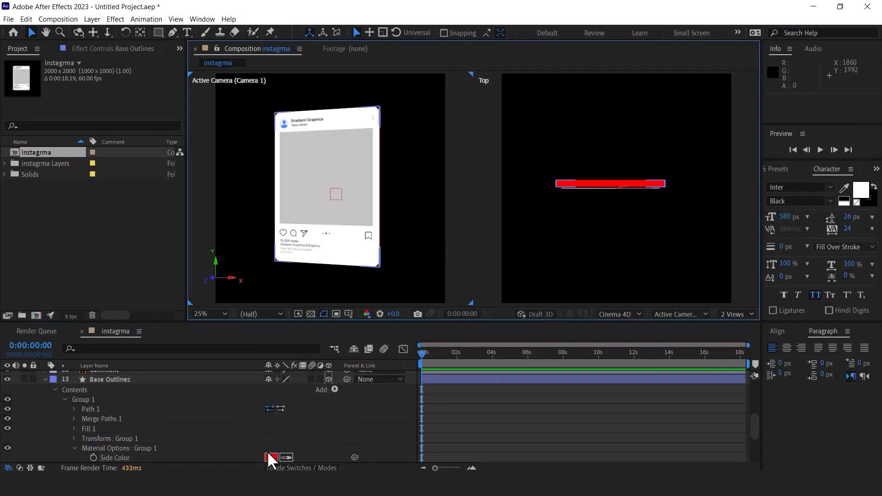
{"action": "left_click", "coordinate": [271, 457]}
{"action": "left_click", "coordinate": [726, 242]}
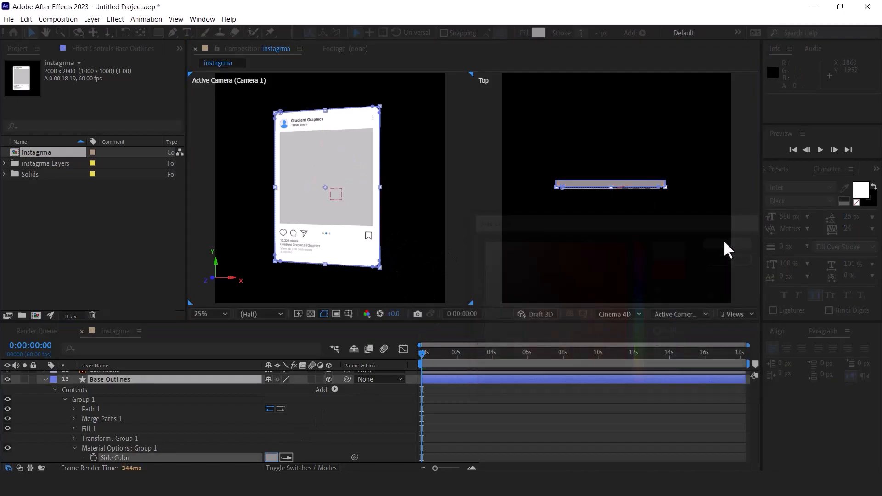
Step: Set the extrusion depth in the Geometry Options of Base Outlines to 150
{"action": "left_click", "coordinate": [208, 428]}
{"action": "scroll", "coordinate": [205, 420], "scroll_direction": "down", "scroll_amount": 3}
{"action": "left_click", "coordinate": [97, 446]}
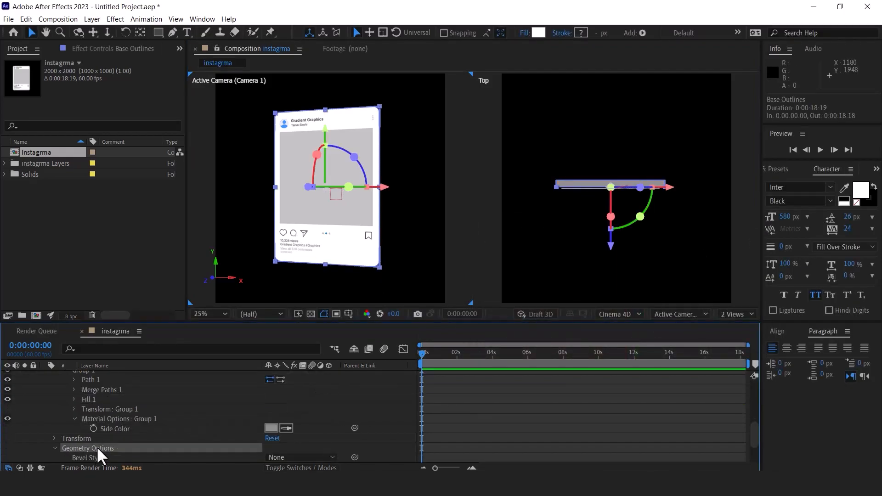
{"action": "scroll", "coordinate": [105, 439], "scroll_direction": "down", "scroll_amount": 3}
{"action": "left_click", "coordinate": [272, 458]}
{"action": "type", "text": "150"}
{"action": "key", "text": "Return"}
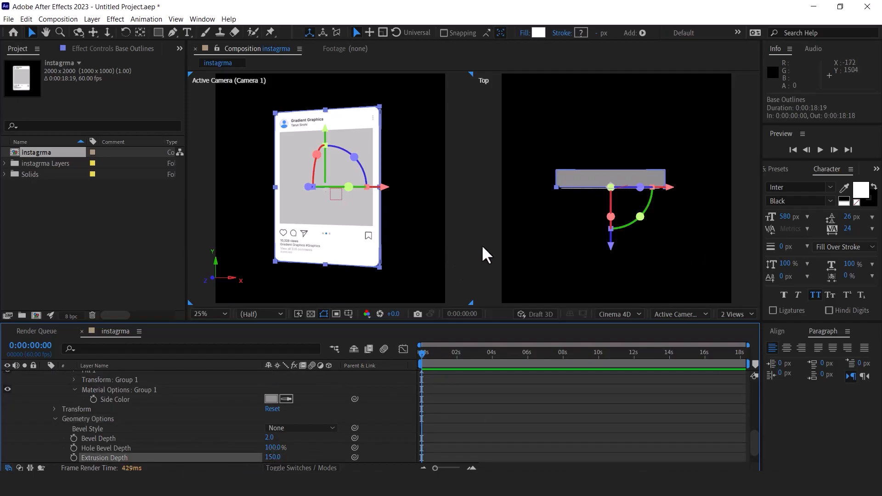
{"action": "left_click", "coordinate": [482, 248]}
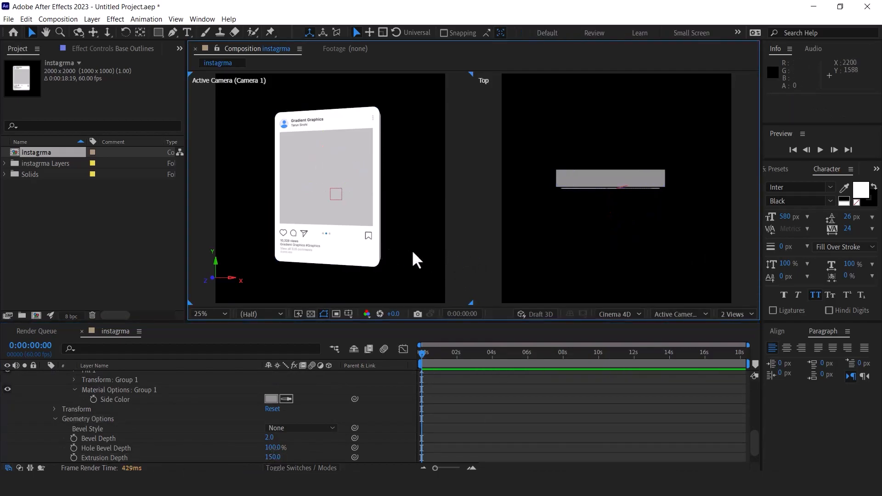
Step: Collapse Base Outlines and turn Null 1 to a Y orientation of 305° to view the extruded side
{"action": "scroll", "coordinate": [160, 421], "scroll_direction": "up", "scroll_amount": 2}
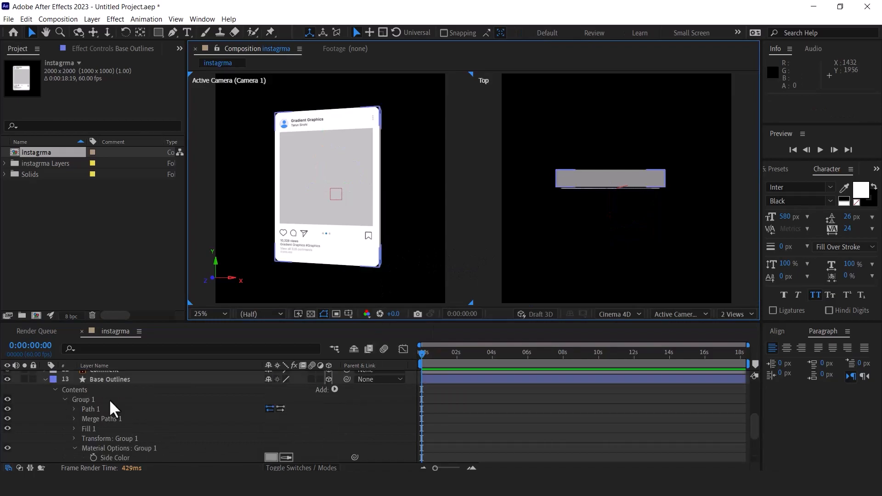
{"action": "left_click", "coordinate": [44, 377]}
{"action": "left_click", "coordinate": [127, 447]}
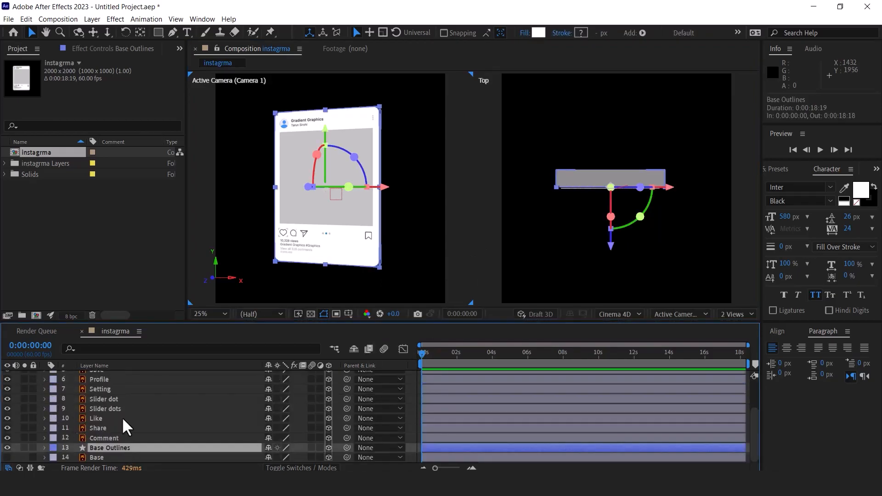
{"action": "scroll", "coordinate": [122, 417], "scroll_direction": "up", "scroll_amount": 3}
{"action": "left_click", "coordinate": [101, 375]}
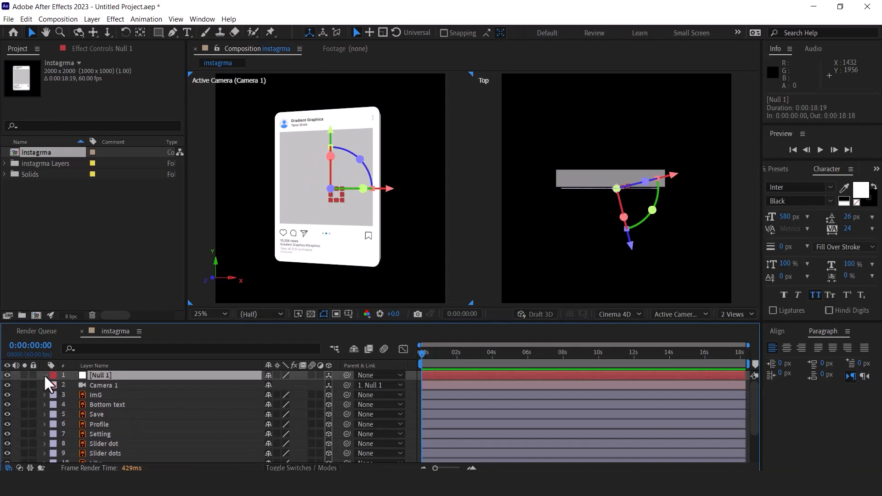
{"action": "left_click", "coordinate": [45, 375]}
{"action": "left_click", "coordinate": [97, 426]}
{"action": "left_click_drag", "start_coordinate": [285, 424], "coordinate": [251, 436]}
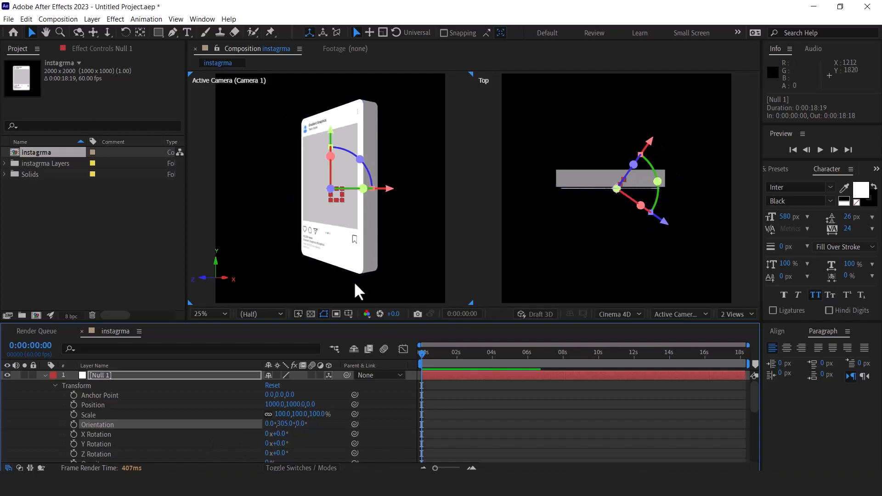
Step: Set Null 1's Y orientation to 0° to face the post frontally, and collapse its properties
{"action": "left_click_drag", "start_coordinate": [282, 423], "coordinate": [304, 424]}
{"action": "left_click", "coordinate": [289, 424]}
{"action": "type", "text": "0"}
{"action": "key", "text": "Return"}
{"action": "left_click", "coordinate": [45, 375]}
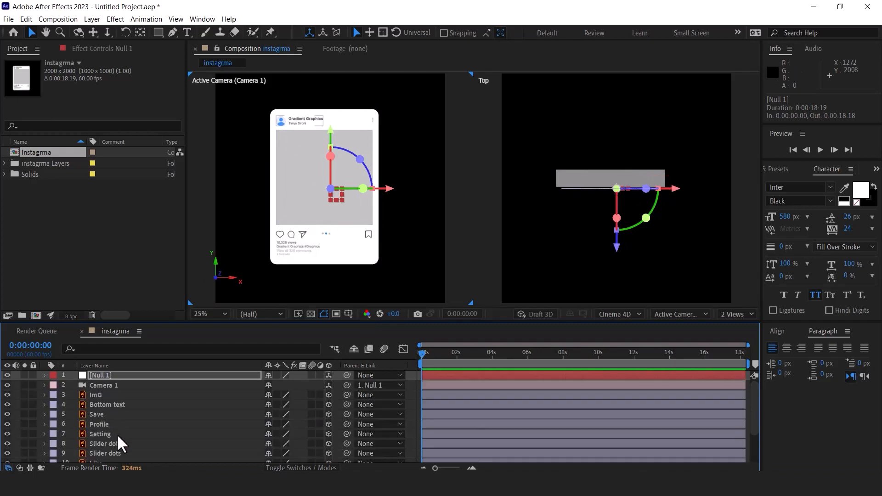
Step: Set the extrusion depth in the Geometry Options of Base Outlines to 50
{"action": "scroll", "coordinate": [117, 432], "scroll_direction": "down", "scroll_amount": 3}
{"action": "left_click", "coordinate": [111, 448]}
{"action": "left_click", "coordinate": [44, 448]}
{"action": "scroll", "coordinate": [111, 435], "scroll_direction": "down", "scroll_amount": 5}
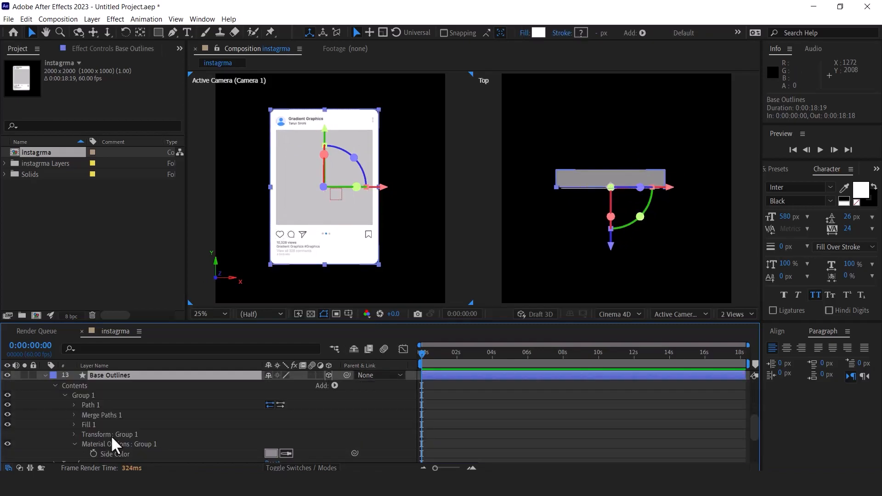
{"action": "left_click", "coordinate": [113, 454]}
{"action": "left_click", "coordinate": [272, 453]}
{"action": "type", "text": "50"}
{"action": "key", "text": "Return"}
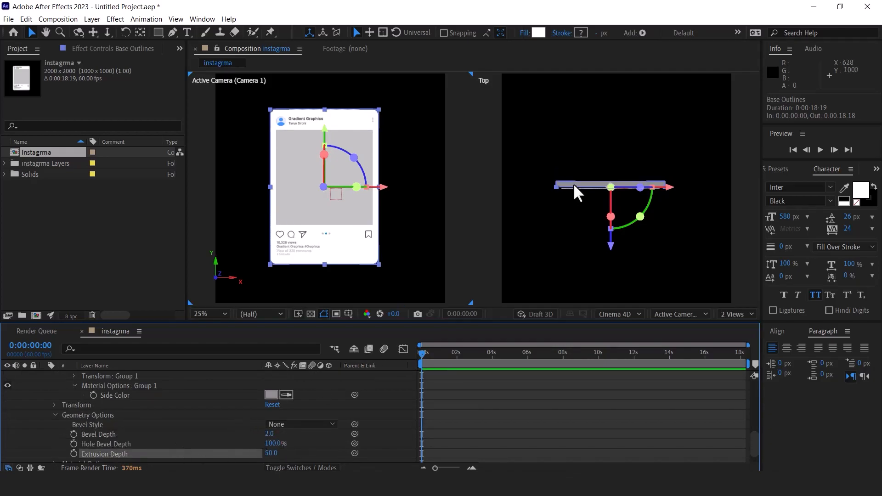
Step: Pre-compose the ImG layer as ImG Comp 1, leaving all attributes in instagrma, and open the new composition
{"action": "scroll", "coordinate": [70, 401], "scroll_direction": "up", "scroll_amount": 10}
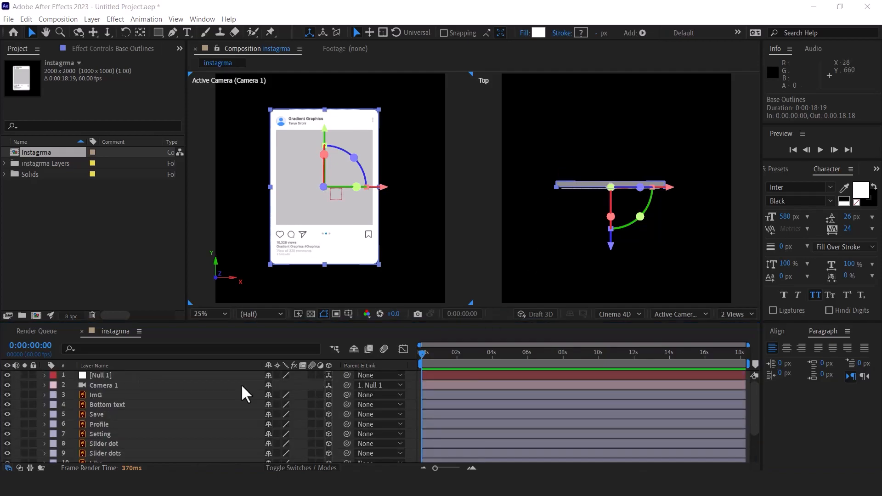
{"action": "left_click", "coordinate": [311, 193]}
{"action": "left_click", "coordinate": [308, 217]}
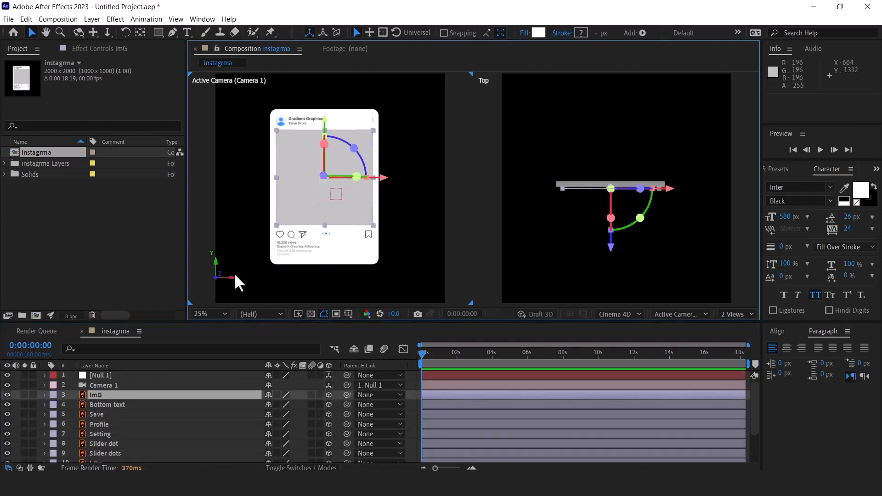
{"action": "right_click", "coordinate": [98, 395]}
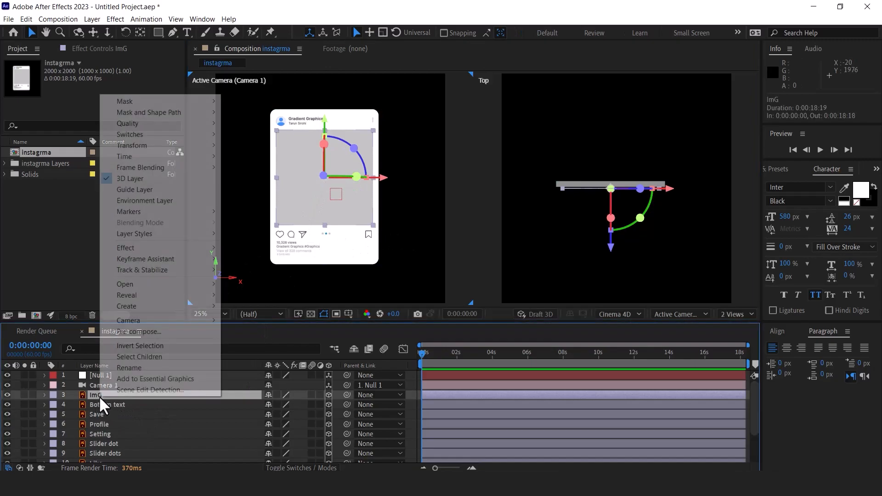
{"action": "left_click", "coordinate": [138, 332]}
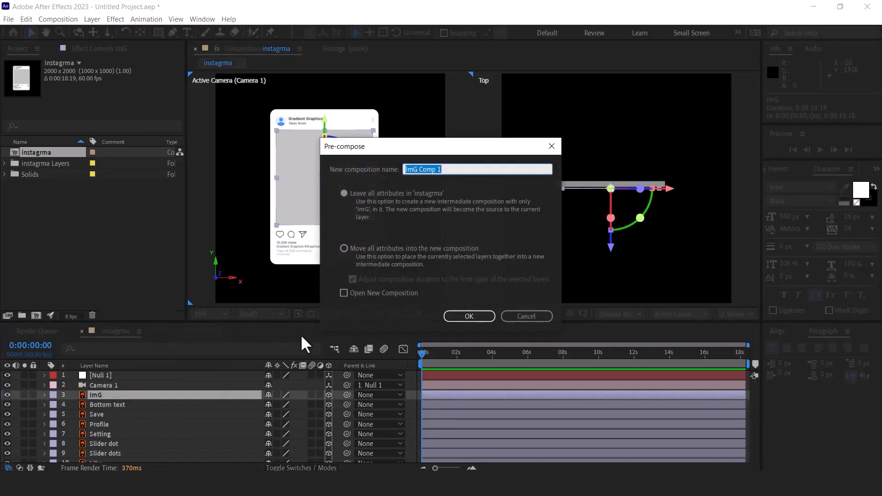
{"action": "left_click", "coordinate": [468, 316]}
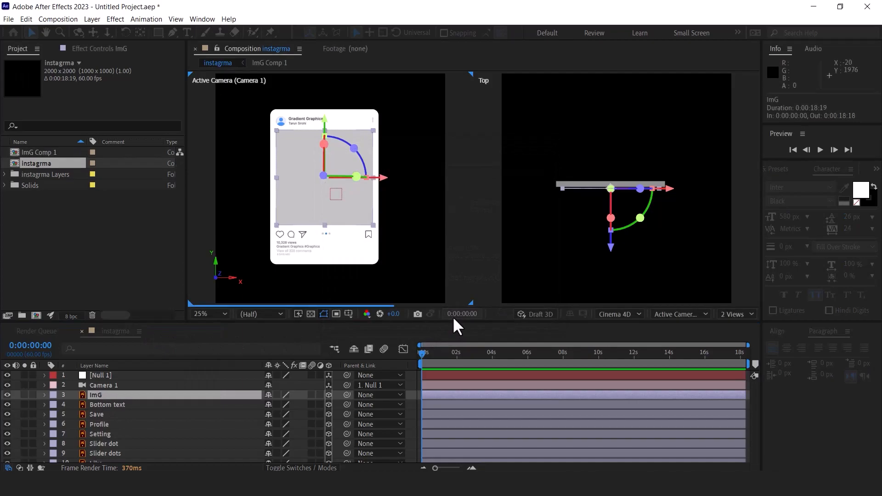
{"action": "double_click", "coordinate": [89, 390]}
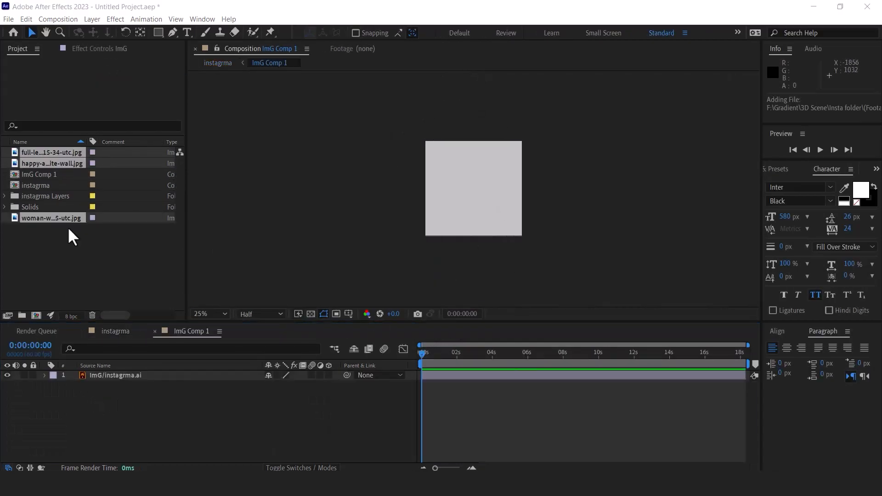
Step: Add the woman-with-tablet photo above ImG, scale it to 37% and shift it left until the seated woman fills the frame
{"action": "left_click_drag", "start_coordinate": [14, 217], "coordinate": [83, 371]}
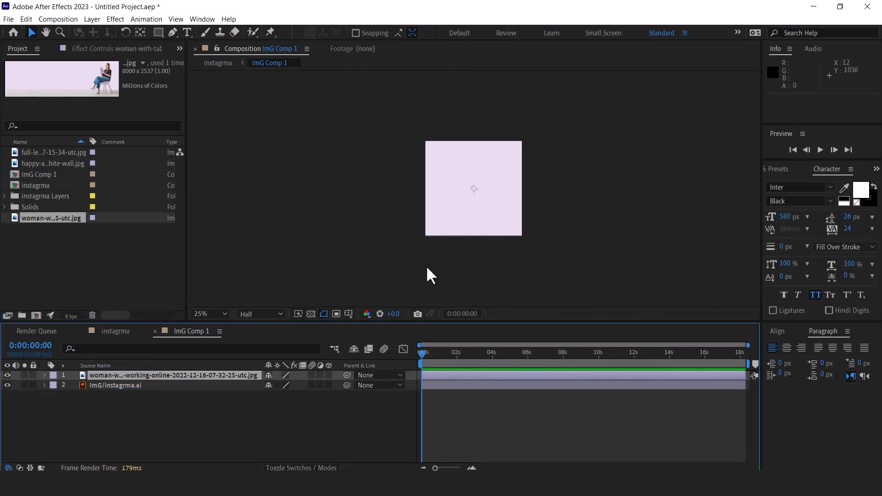
{"action": "key", "text": "s"}
{"action": "left_click_drag", "start_coordinate": [300, 386], "coordinate": [271, 392]}
{"action": "left_click_drag", "start_coordinate": [588, 206], "coordinate": [469, 205]}
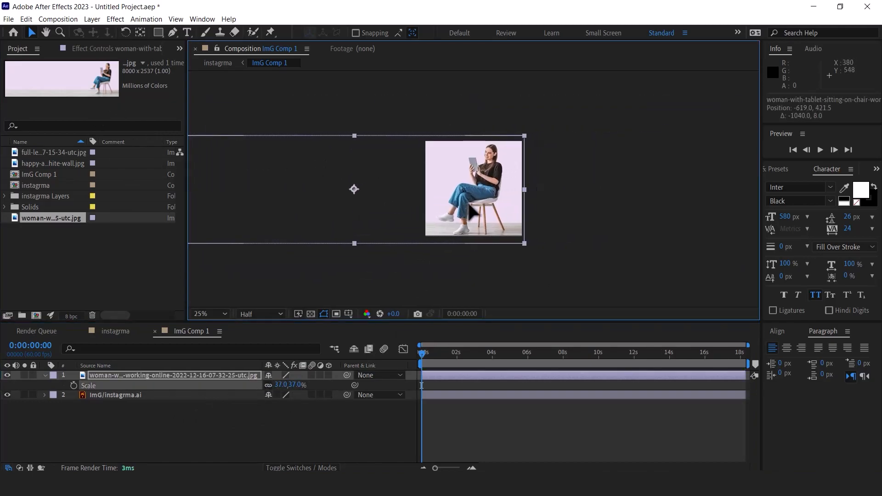
Step: Add the photo of the happy woman against the white wall, scale it to 19% and centre her in the frame
{"action": "left_click", "coordinate": [257, 257]}
{"action": "left_click_drag", "start_coordinate": [39, 164], "coordinate": [103, 374]}
{"action": "key", "text": "s"}
{"action": "left_click_drag", "start_coordinate": [294, 389], "coordinate": [261, 394]}
{"action": "mouse_move", "coordinate": [506, 191]}
{"action": "left_mouse_down"}
{"action": "mouse_move", "coordinate": [425, 195]}
{"action": "mouse_move", "coordinate": [496, 190]}
{"action": "left_mouse_up"}
Step: Add the full-length photo of the woman in the armchair as the uppermost layer and scale it to 20%
{"action": "left_click_drag", "start_coordinate": [37, 153], "coordinate": [104, 374]}
{"action": "key", "text": "s"}
{"action": "left_click_drag", "start_coordinate": [297, 386], "coordinate": [262, 395]}
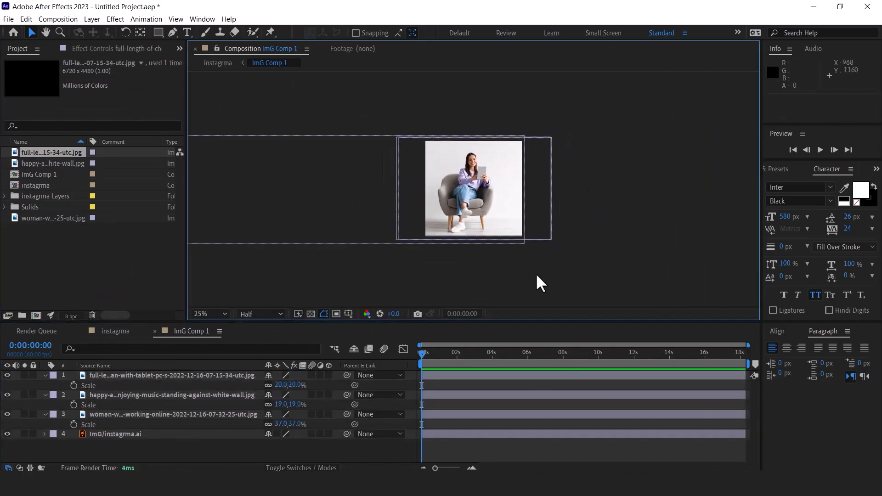
{"action": "left_click", "coordinate": [536, 273]}
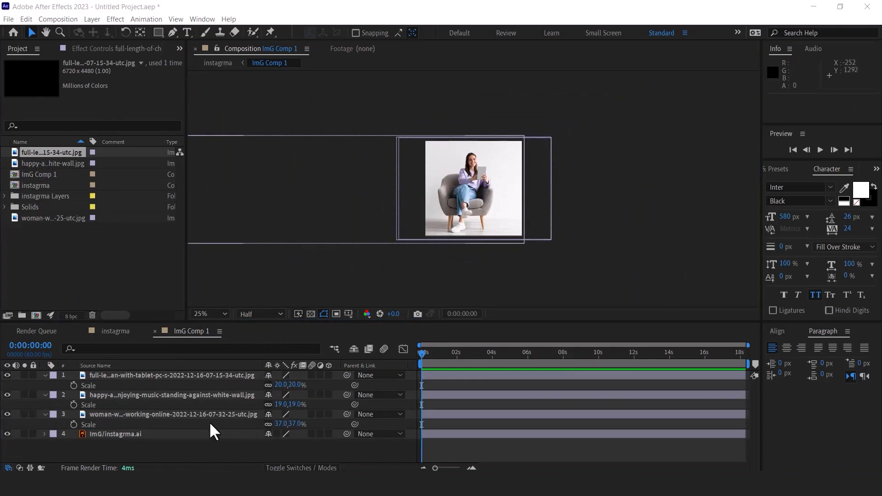
Step: Mask the full-length photo with a rectangle slightly larger than the composition frame, and hide that layer
{"action": "left_click", "coordinate": [134, 374]}
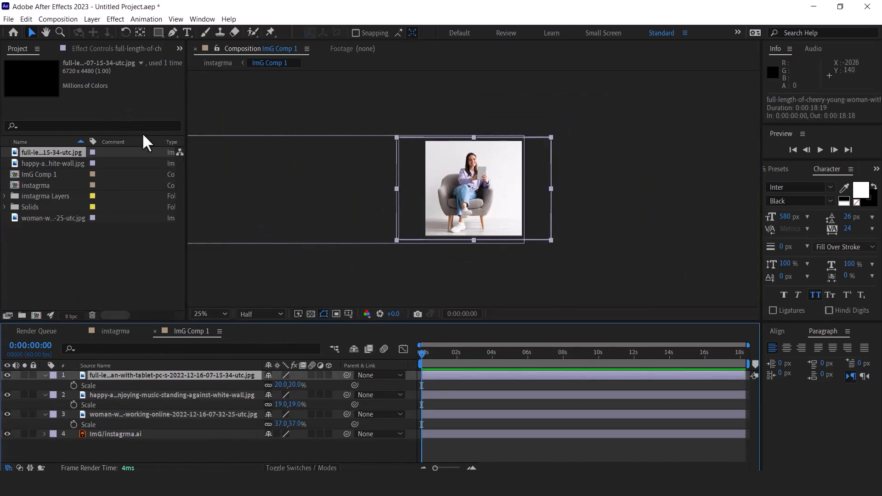
{"action": "left_click", "coordinate": [158, 33]}
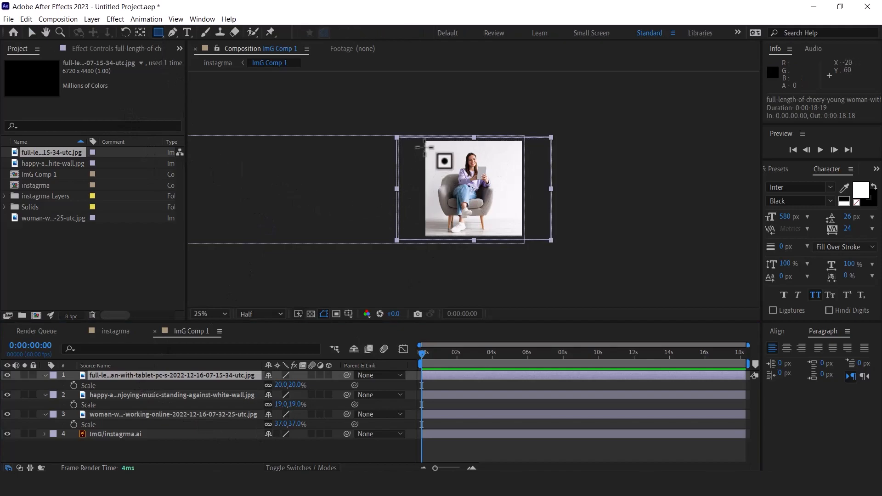
{"action": "left_click_drag", "start_coordinate": [423, 138], "coordinate": [525, 238]}
{"action": "left_click", "coordinate": [7, 375]}
Step: Mask the happy woman photo with a rectangle slightly larger than the composition frame, and hide that layer
{"action": "left_click", "coordinate": [106, 413]}
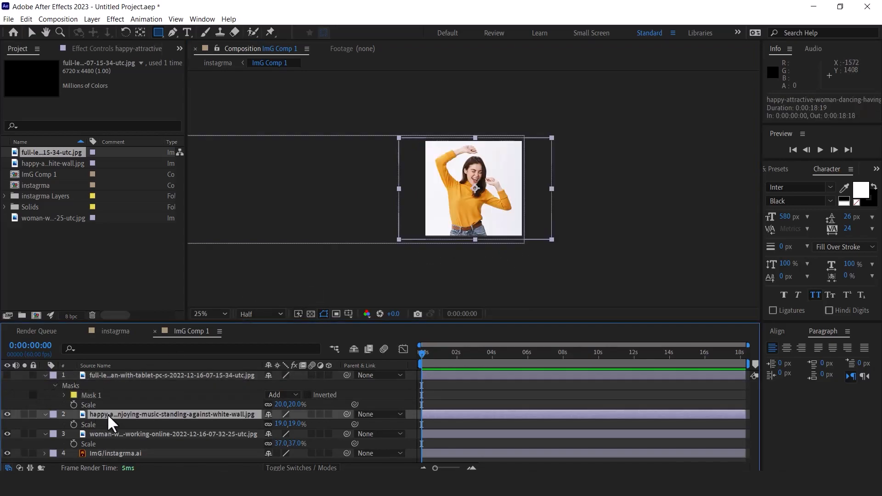
{"action": "mouse_move", "coordinate": [423, 139]}
{"action": "left_mouse_down"}
{"action": "mouse_move", "coordinate": [438, 185]}
{"action": "mouse_move", "coordinate": [525, 238]}
{"action": "left_mouse_up"}
{"action": "left_click", "coordinate": [8, 415]}
Step: Mask the woman-with-tablet photo with a rectangle slightly larger than the frame, and show the two hidden photo layers again
{"action": "left_click", "coordinate": [111, 455]}
{"action": "mouse_move", "coordinate": [422, 139]}
{"action": "left_mouse_down"}
{"action": "mouse_move", "coordinate": [537, 245]}
{"action": "mouse_move", "coordinate": [525, 238]}
{"action": "left_mouse_up"}
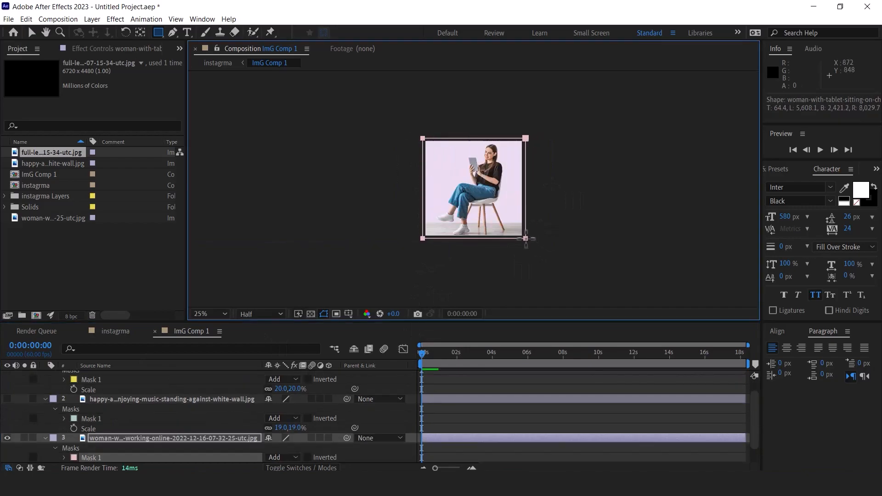
{"action": "left_click", "coordinate": [31, 33]}
{"action": "left_click", "coordinate": [7, 399]}
{"action": "left_click", "coordinate": [8, 380]}
{"action": "scroll", "coordinate": [110, 389], "scroll_direction": "up", "scroll_amount": 3}
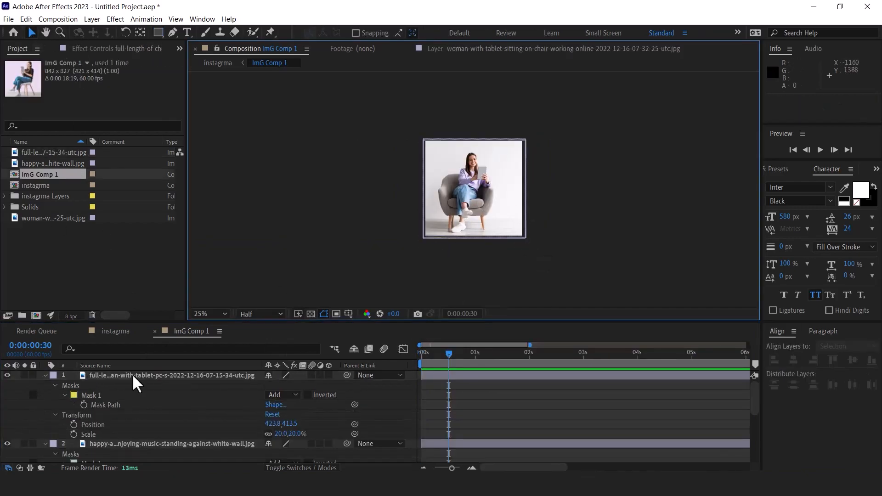
Step: Collapse the photo layers and line them up, with the full-length photo one frame left and the happy woman photo two frames left
{"action": "left_click", "coordinate": [131, 374]}
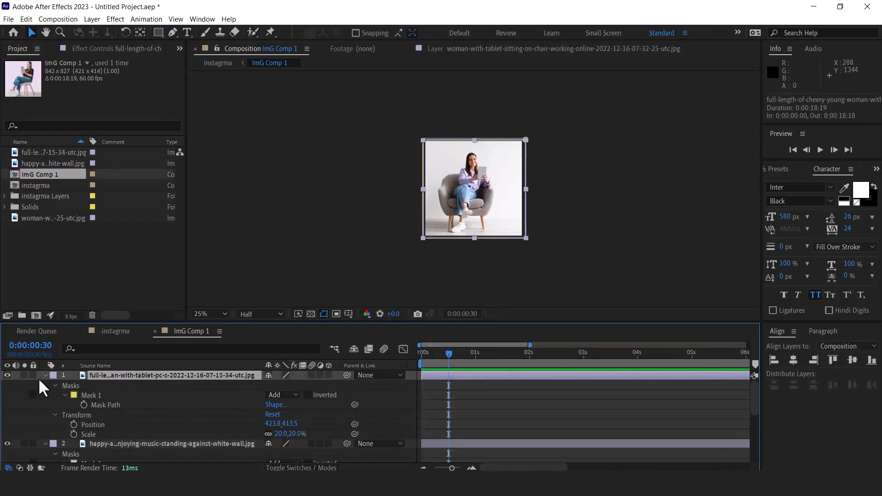
{"action": "left_click", "coordinate": [45, 375]}
{"action": "left_click", "coordinate": [45, 385]}
{"action": "left_click", "coordinate": [44, 394]}
{"action": "left_click_drag", "start_coordinate": [493, 193], "coordinate": [396, 193]}
{"action": "left_click_drag", "start_coordinate": [476, 188], "coordinate": [293, 187]}
{"action": "key", "text": "F2"}
Step: Create a null object in ImG Comp 1 and parent the three photo layers to it
{"action": "right_click", "coordinate": [57, 416]}
{"action": "mouse_move", "coordinate": [98, 306]}
{"action": "left_click", "coordinate": [215, 364]}
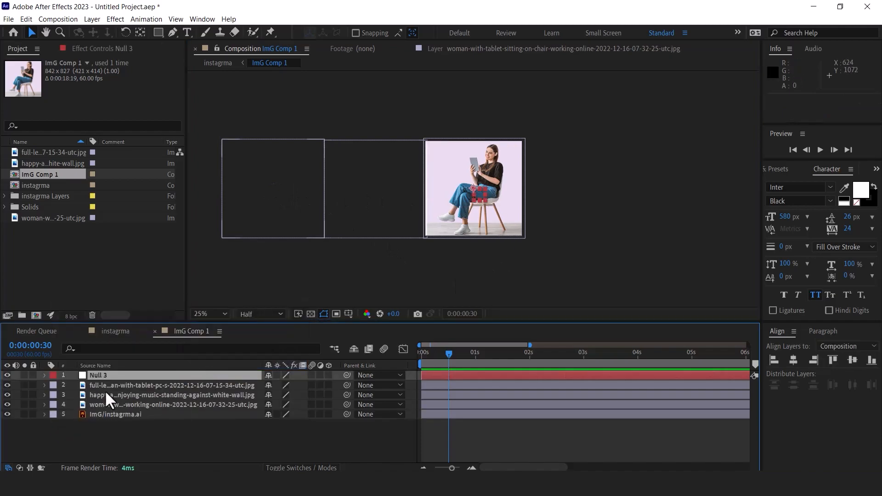
{"action": "left_click", "coordinate": [105, 387]}
{"action": "left_click", "coordinate": [104, 404], "text": "shift"}
{"action": "left_click_drag", "start_coordinate": [344, 386], "coordinate": [100, 375]}
Step: Set a Position keyframe for the null at 0:00:00:00
{"action": "left_click", "coordinate": [99, 375]}
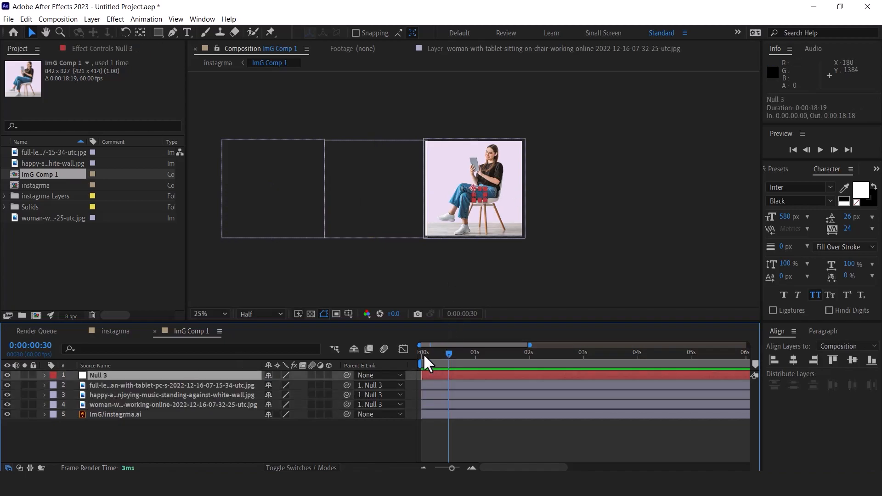
{"action": "key", "text": "p"}
{"action": "left_click_drag", "start_coordinate": [435, 357], "coordinate": [358, 361]}
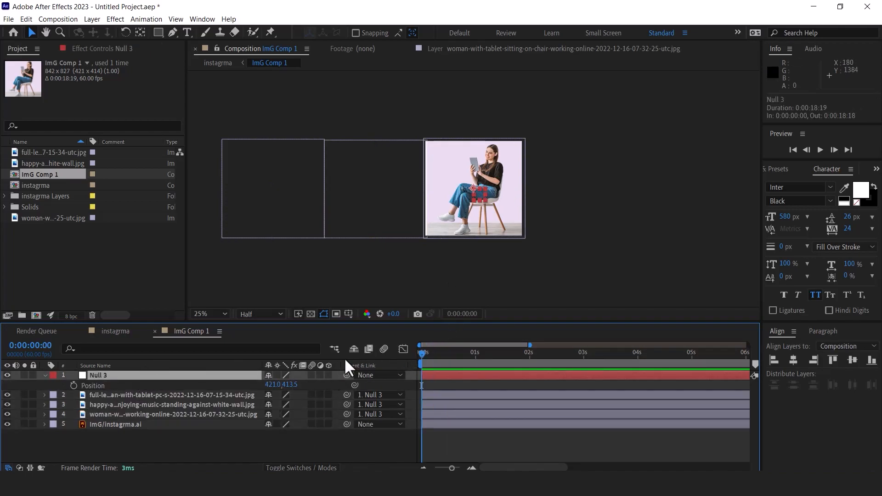
{"action": "left_click", "coordinate": [73, 385]}
Step: Add a Position keyframe for the null at 0:00:01:01 and move it right to 1289, 413.5, bringing the full-length photo into frame
{"action": "left_click_drag", "start_coordinate": [451, 468], "coordinate": [456, 468]}
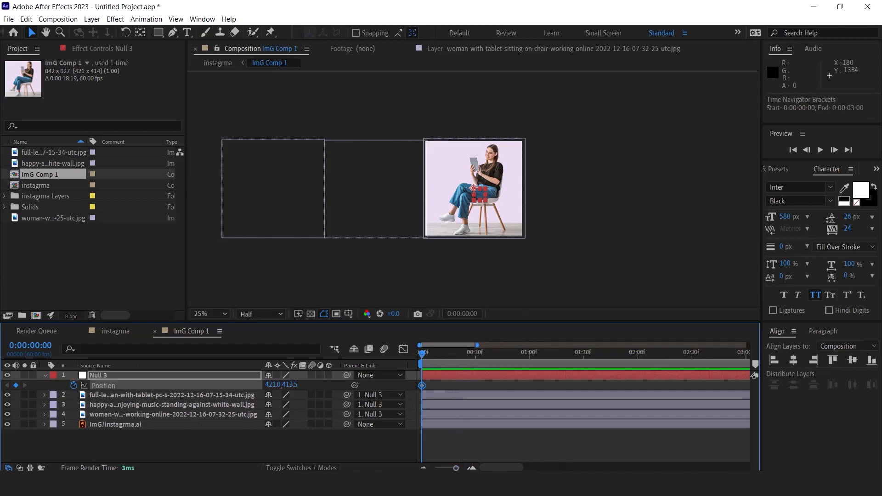
{"action": "left_click", "coordinate": [423, 468]}
{"action": "left_click_drag", "start_coordinate": [435, 353], "coordinate": [477, 353]}
{"action": "left_click", "coordinate": [15, 385]}
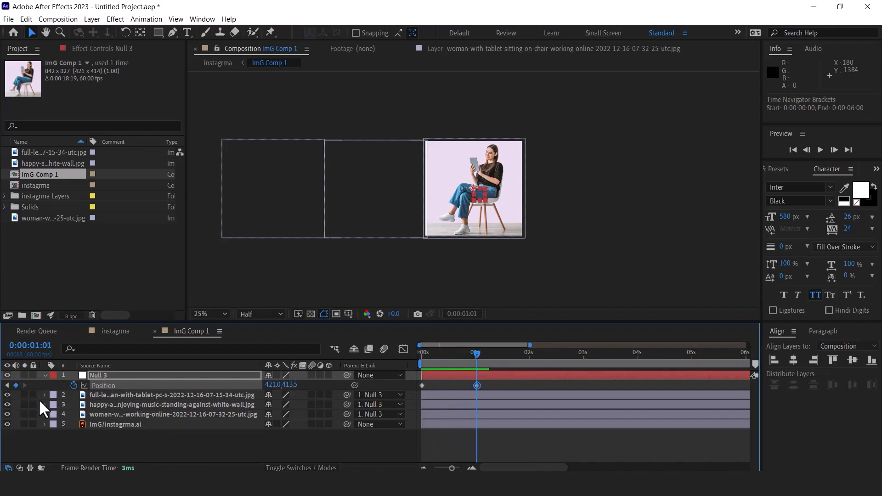
{"action": "left_click", "coordinate": [154, 379]}
{"action": "left_click_drag", "start_coordinate": [479, 192], "coordinate": [578, 192]}
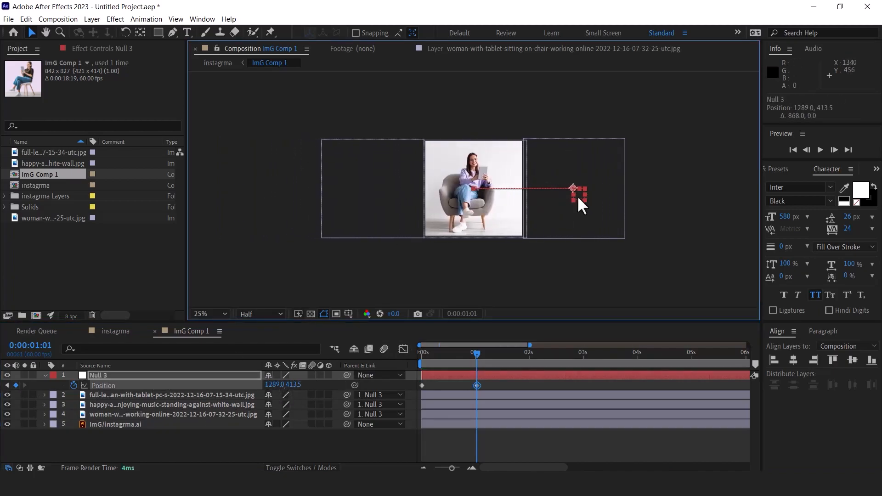
Step: Copy the null's one-second Position keyframe to the two-second mark and to 0:00:03:00
{"action": "left_click_drag", "start_coordinate": [477, 352], "coordinate": [528, 354]}
{"action": "left_click", "coordinate": [476, 386]}
{"action": "key", "text": "ctrl+c"}
{"action": "key", "text": "ctrl+v"}
{"action": "left_click", "coordinate": [583, 352]}
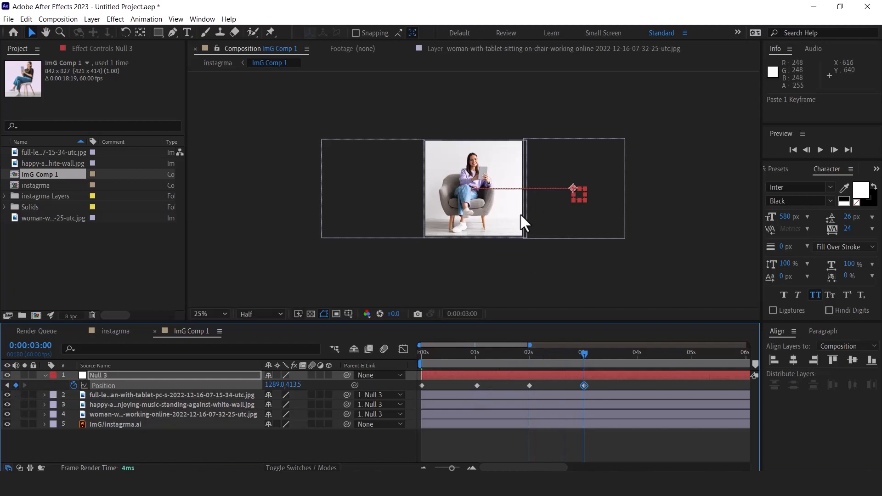
Step: Move the null to 2169, 413.5 at 0:00:03:00, bringing the yellow-sweater photo into frame
{"action": "left_click_drag", "start_coordinate": [579, 193], "coordinate": [682, 191]}
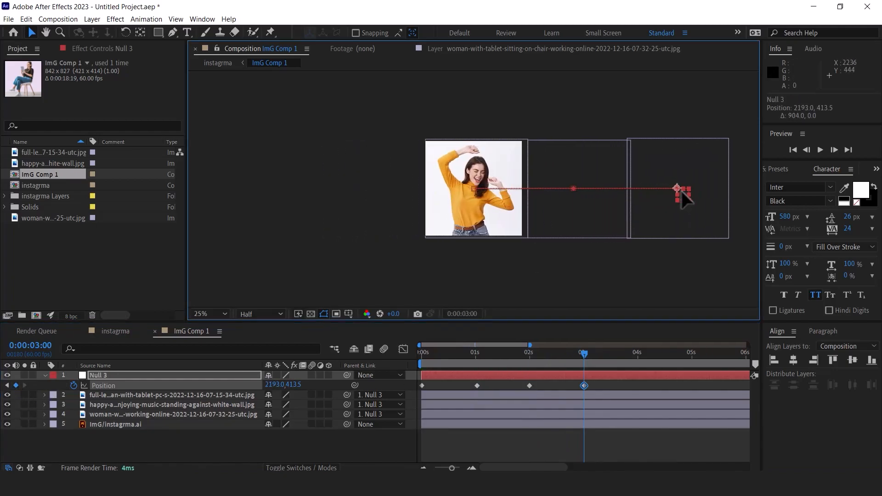
{"action": "mouse_move", "coordinate": [583, 353]}
{"action": "left_mouse_down"}
{"action": "mouse_move", "coordinate": [385, 356]}
{"action": "mouse_move", "coordinate": [586, 358]}
{"action": "left_mouse_up"}
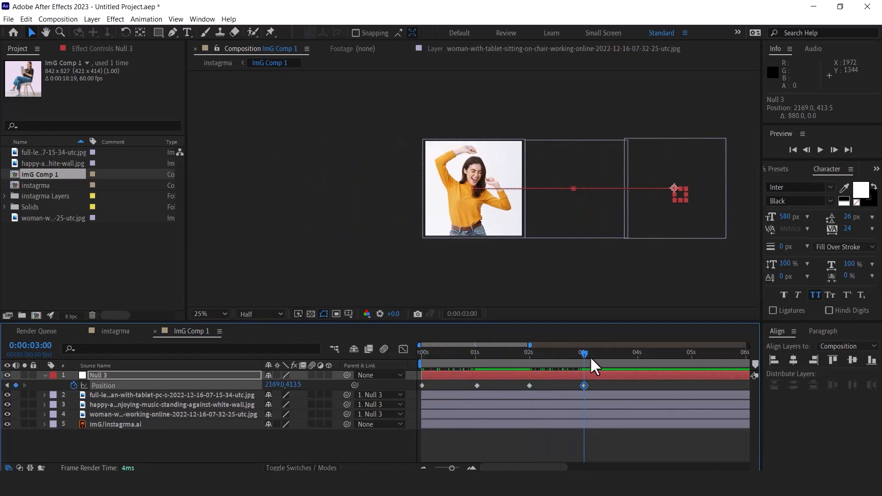
Step: Copy the null's four Position keyframes, paste them at 0:00:03:58, and time-reverse the pasted set
{"action": "left_click_drag", "start_coordinate": [597, 391], "coordinate": [406, 387]}
{"action": "key", "text": "ctrl+c"}
{"action": "left_click_drag", "start_coordinate": [619, 354], "coordinate": [636, 352]}
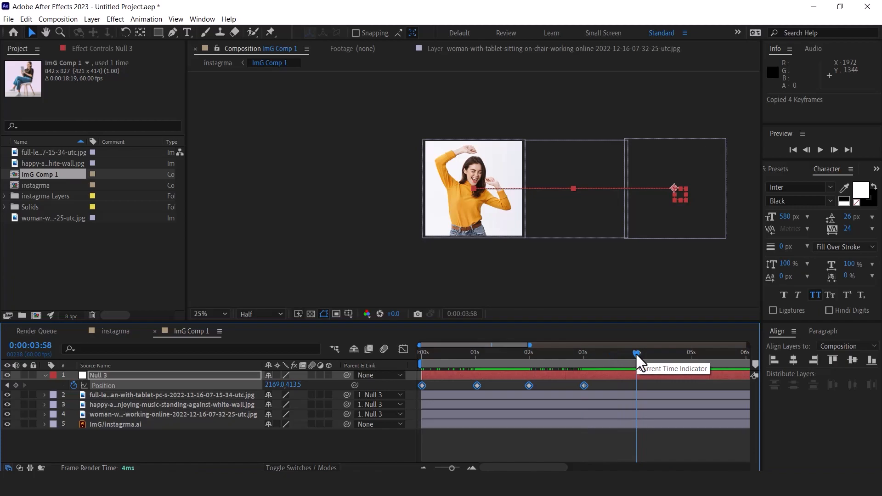
{"action": "key", "text": "ctrl+v"}
{"action": "right_click", "coordinate": [636, 385]}
{"action": "mouse_move", "coordinate": [656, 378]}
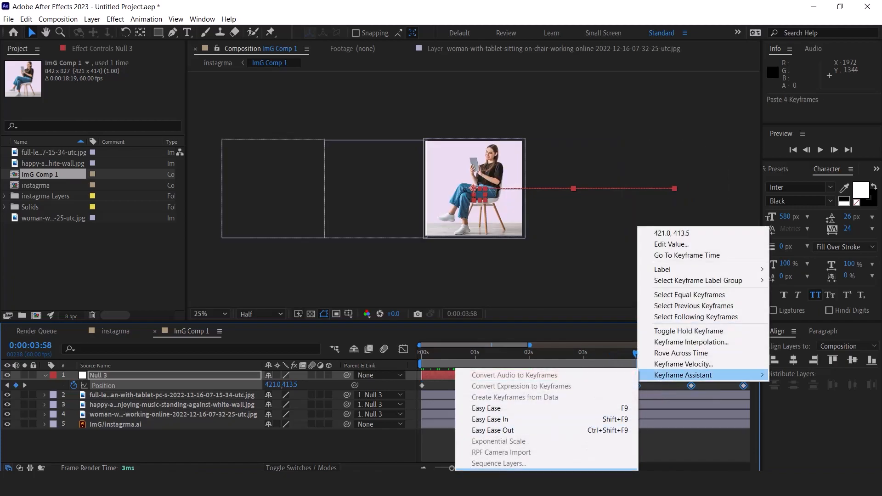
{"action": "left_click", "coordinate": [583, 475]}
{"action": "left_click_drag", "start_coordinate": [636, 354], "coordinate": [742, 356]}
{"action": "key", "text": "minus"}
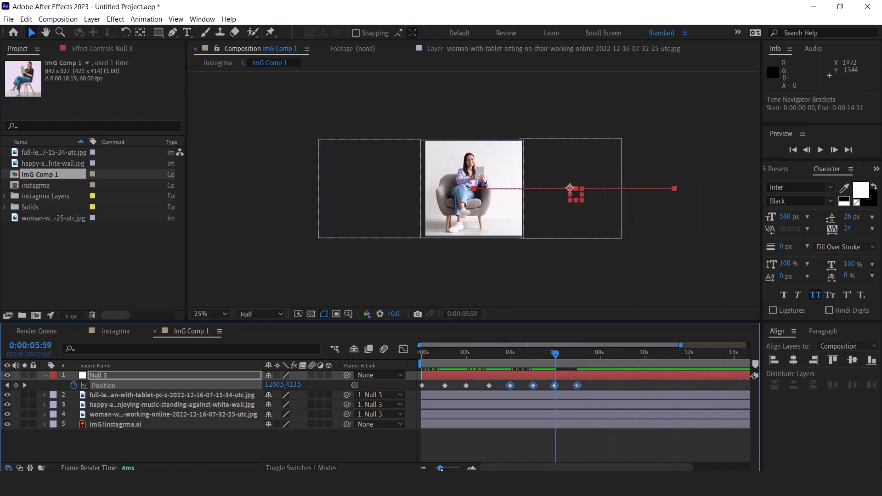
Step: Set the duration of ImG Comp 1 to 0:00:08:00
{"action": "left_click_drag", "start_coordinate": [557, 350], "coordinate": [597, 353]}
{"action": "left_click", "coordinate": [66, 21]}
{"action": "left_click", "coordinate": [86, 64]}
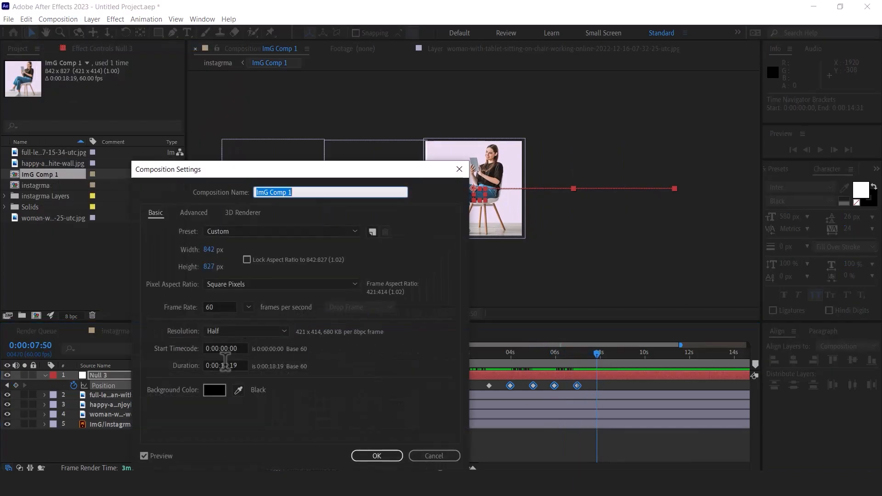
{"action": "double_click", "coordinate": [224, 366]}
{"action": "type", "text": "08"}
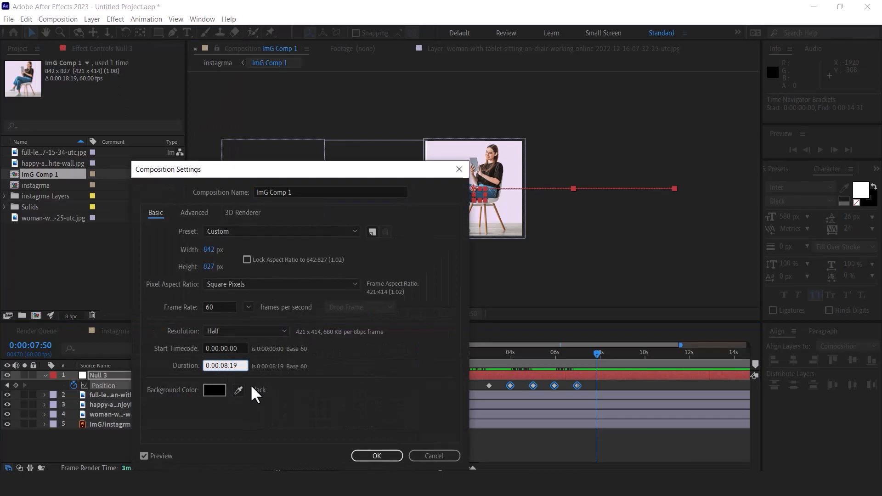
{"action": "left_click_drag", "start_coordinate": [229, 365], "coordinate": [244, 365]}
{"action": "type", "text": "00"}
{"action": "left_click", "coordinate": [372, 454]}
Step: Apply Easy Ease to all of the null's Position keyframes and preview the slider from the start
{"action": "left_click_drag", "start_coordinate": [727, 385], "coordinate": [416, 389]}
{"action": "right_click", "coordinate": [464, 385]}
{"action": "mouse_move", "coordinate": [502, 376]}
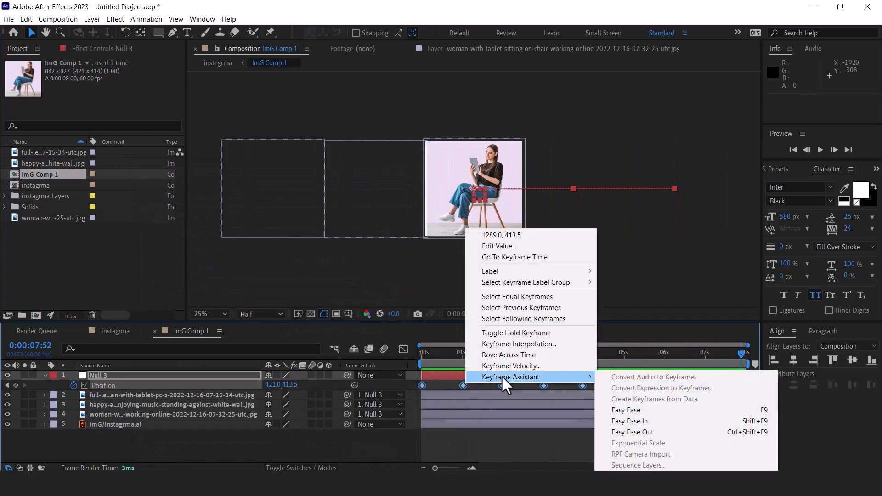
{"action": "left_click", "coordinate": [644, 410]}
{"action": "key", "text": "Home"}
{"action": "key", "text": "space"}
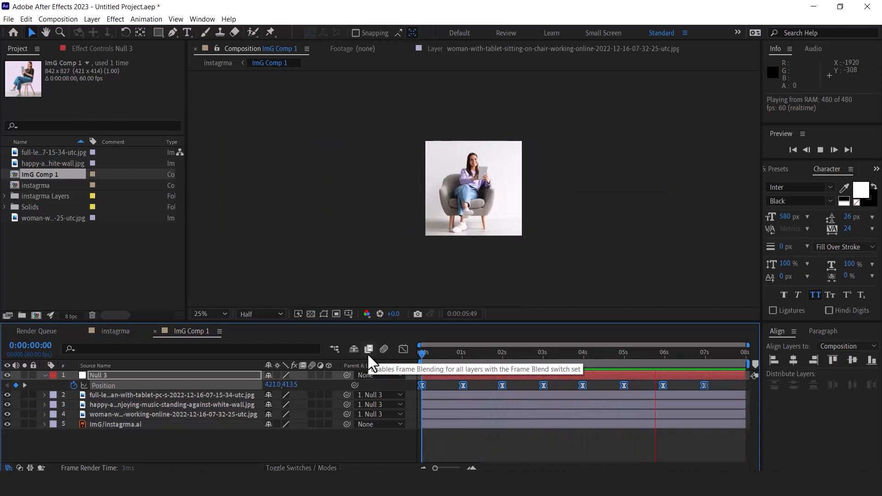
{"action": "key", "text": "space"}
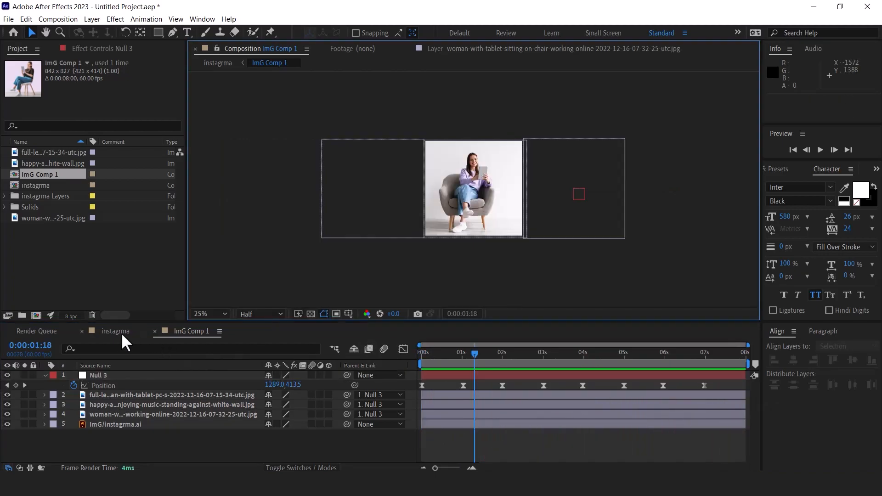
Step: Enable time remapping on the ImG layer in the instagrma composition and extend the layer to the composition's end
{"action": "left_click", "coordinate": [116, 330]}
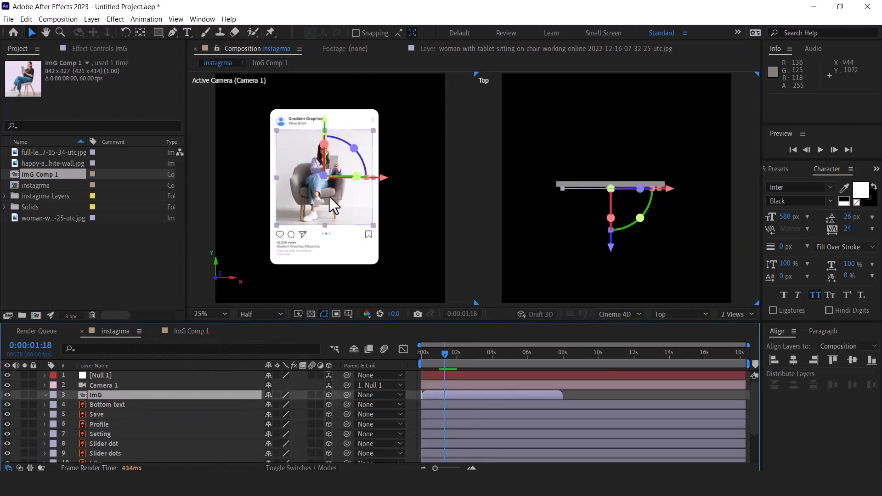
{"action": "left_click_drag", "start_coordinate": [427, 355], "coordinate": [397, 354]}
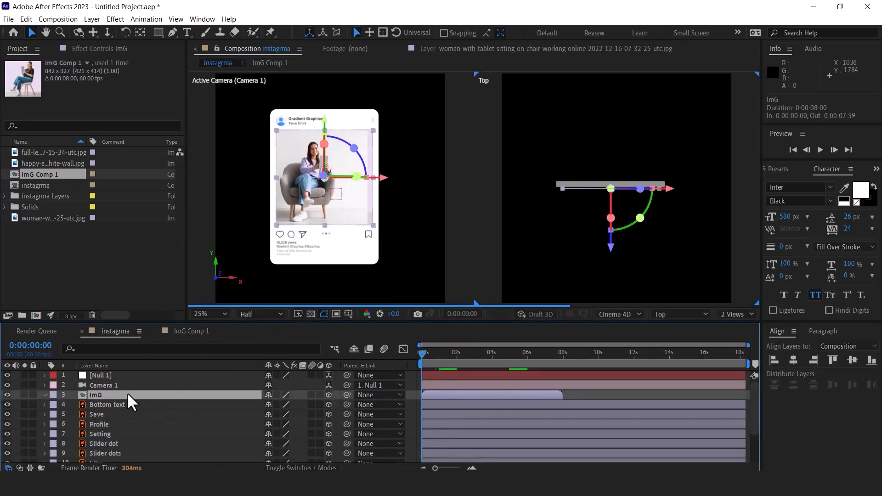
{"action": "right_click", "coordinate": [127, 392]}
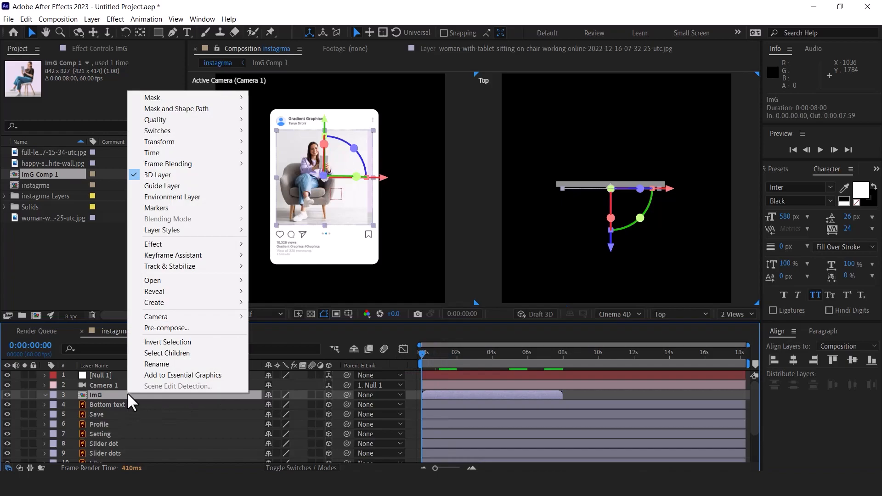
{"action": "mouse_move", "coordinate": [171, 153]}
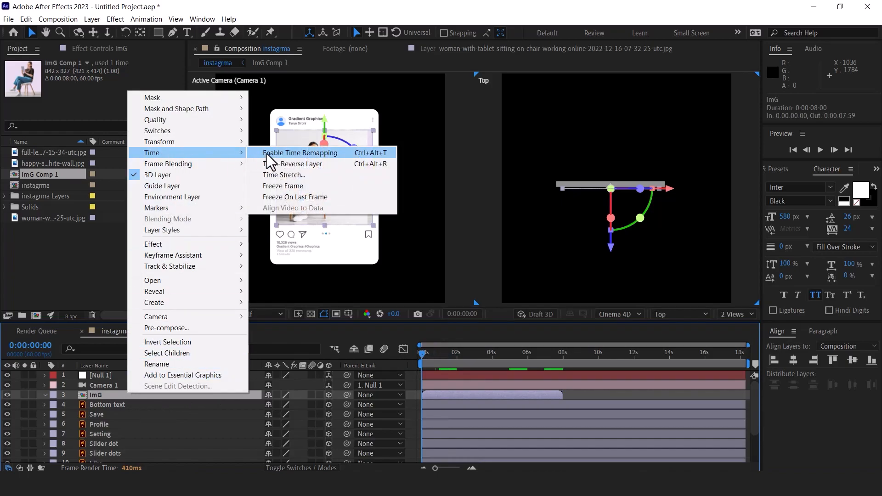
{"action": "left_click", "coordinate": [266, 154]}
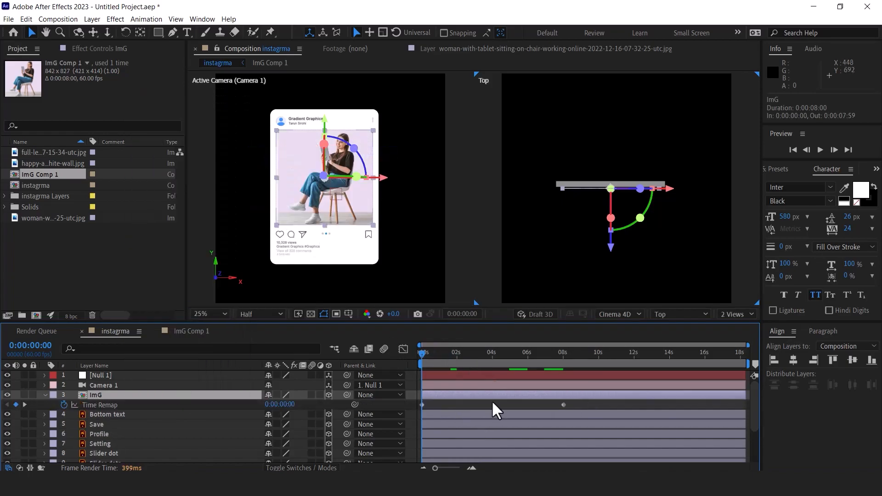
{"action": "left_click_drag", "start_coordinate": [595, 396], "coordinate": [757, 396]}
{"action": "left_click_drag", "start_coordinate": [430, 353], "coordinate": [546, 363]}
{"action": "key", "text": "Home"}
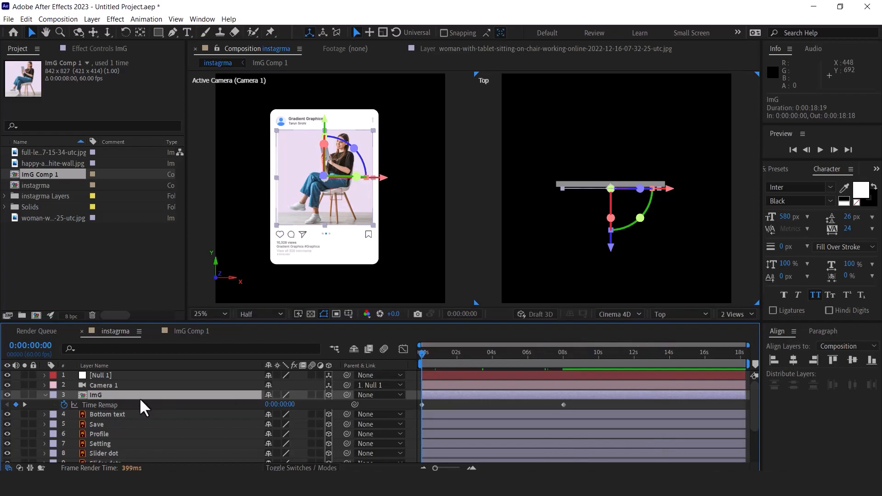
Step: Add the expression loopOutDuration(type = "cycle", duration = 0) to the ImG layer's Time Remap and preview the loop
{"action": "left_click", "coordinate": [64, 407]}
{"action": "left_click", "coordinate": [64, 404], "text": "alt"}
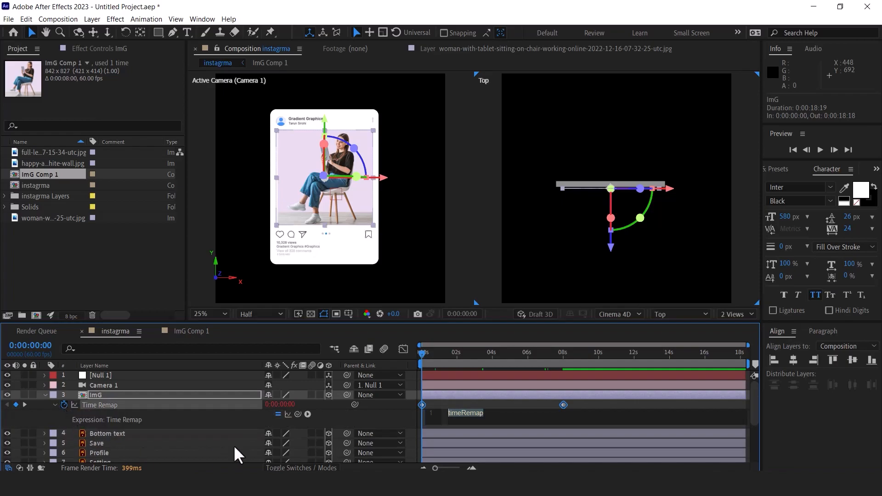
{"action": "left_click", "coordinate": [308, 414]}
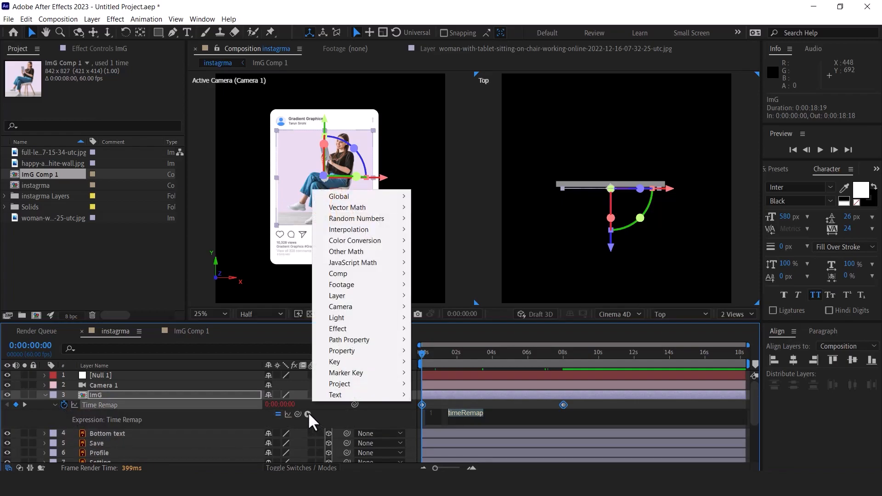
{"action": "mouse_move", "coordinate": [352, 352]}
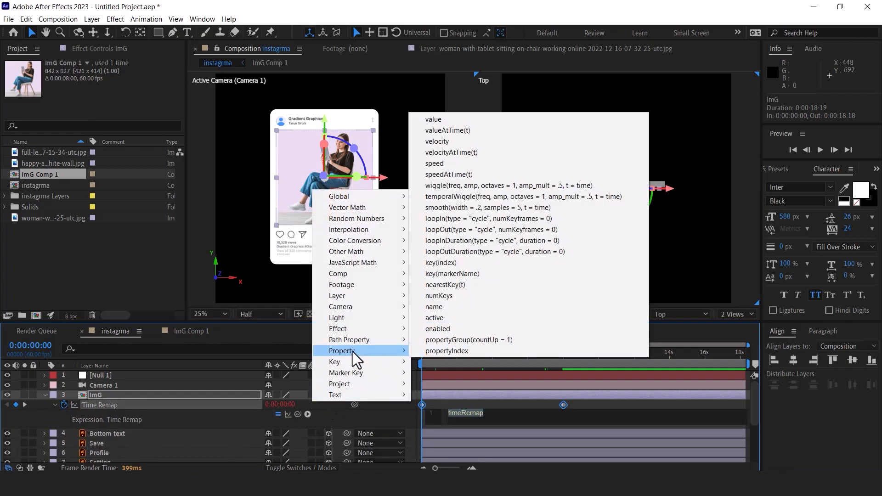
{"action": "left_click", "coordinate": [473, 252]}
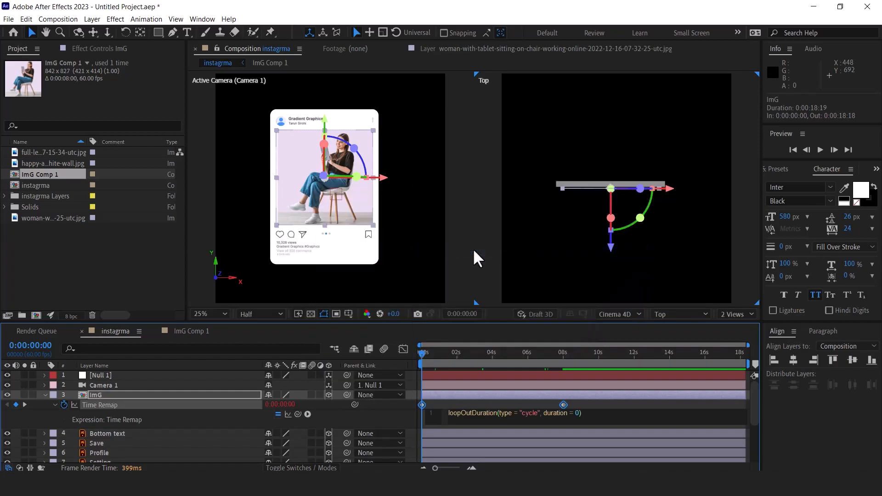
{"action": "left_click", "coordinate": [424, 352]}
{"action": "left_click_drag", "start_coordinate": [418, 353], "coordinate": [731, 355]}
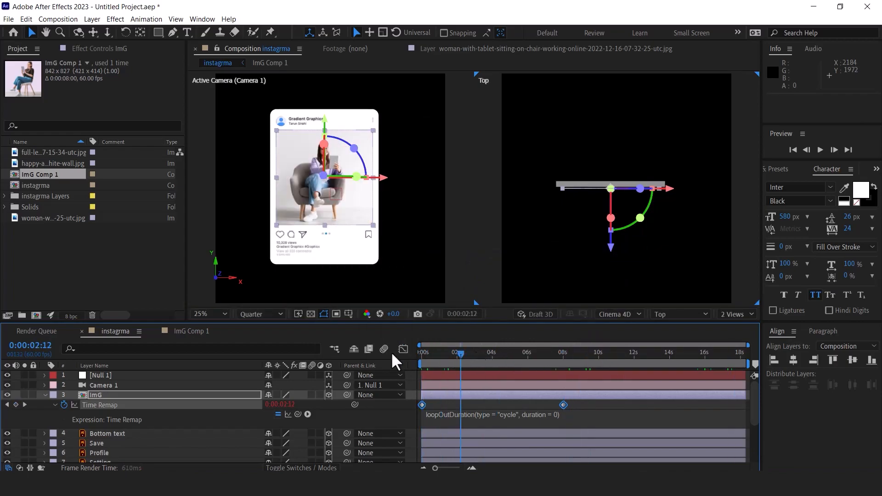
{"action": "key", "text": "space"}
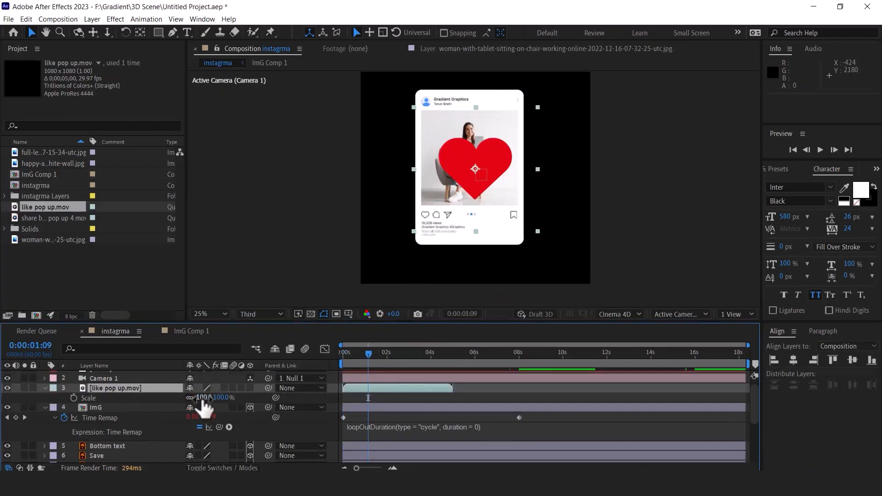
Step: Scale the like pop up.mov layer to 12% and place it over the post's heart icon
{"action": "left_click", "coordinate": [201, 405]}
{"action": "type", "text": "12"}
{"action": "key", "text": "Return"}
{"action": "key", "text": "period"}
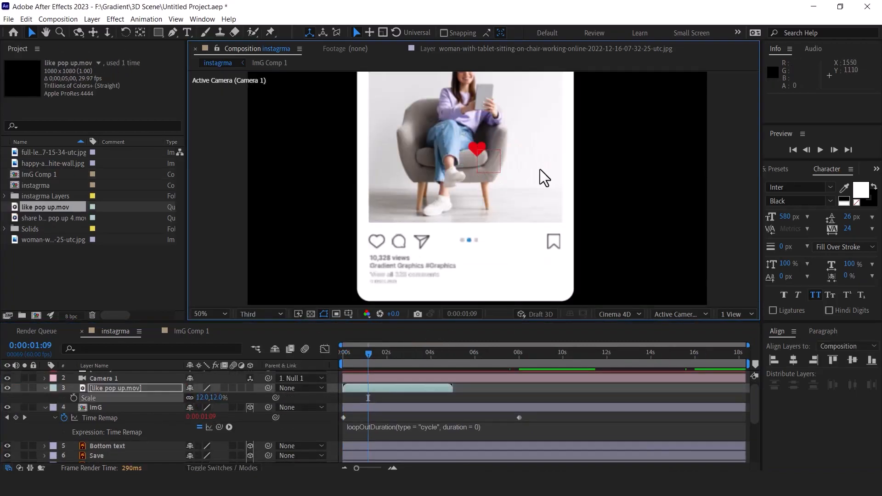
{"action": "left_click_drag", "start_coordinate": [483, 147], "coordinate": [382, 238]}
{"action": "left_click_drag", "start_coordinate": [368, 353], "coordinate": [342, 357]}
{"action": "left_click", "coordinate": [678, 196]}
{"action": "key", "text": "comma"}
{"action": "key", "text": "space"}
{"action": "left_click_drag", "start_coordinate": [358, 353], "coordinate": [376, 354]}
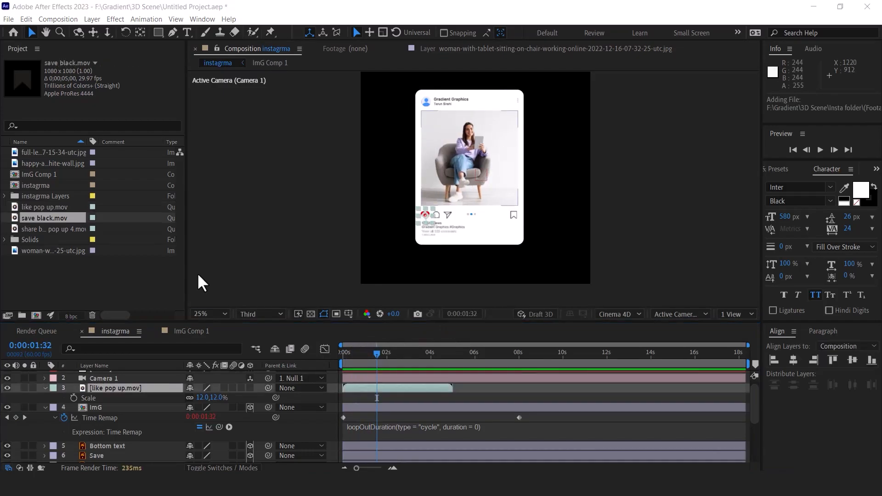
Step: Add save black.mov above the like pop-up layer, scale it to 12%, and place it over the post's bookmark icon
{"action": "left_click_drag", "start_coordinate": [37, 217], "coordinate": [106, 388]}
{"action": "left_click_drag", "start_coordinate": [523, 212], "coordinate": [574, 215]}
{"action": "key", "text": "s"}
{"action": "left_click", "coordinate": [222, 398]}
{"action": "type", "text": "12"}
{"action": "key", "text": "Return"}
{"action": "scroll", "coordinate": [520, 210], "scroll_direction": "up", "scroll_amount": 3}
{"action": "key", "text": "space"}
{"action": "left_click_drag", "start_coordinate": [499, 244], "coordinate": [522, 224]}
{"action": "key", "text": "F2"}
{"action": "scroll", "coordinate": [513, 241], "scroll_direction": "down", "scroll_amount": 4}
{"action": "key", "text": "Home"}
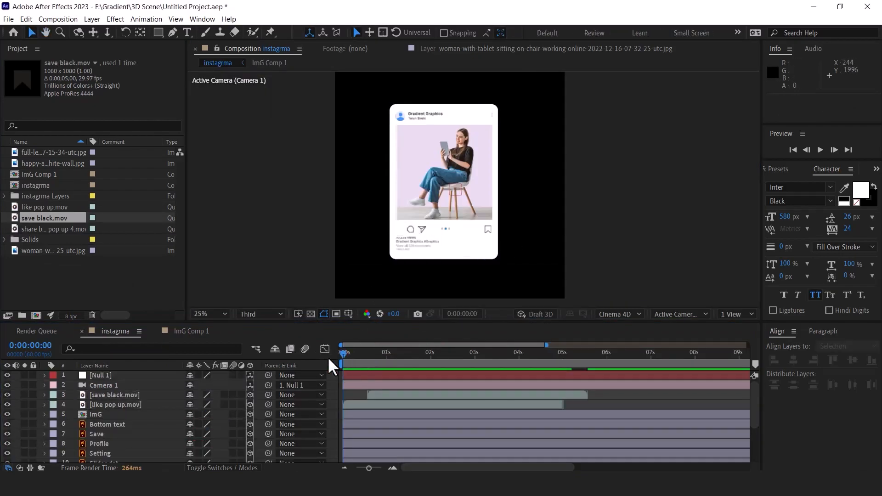
Step: Add Y Rotation keyframes to Null 1 at 0:00:00:00 and 0:00:01:19
{"action": "left_click", "coordinate": [120, 374]}
{"action": "left_click", "coordinate": [44, 376]}
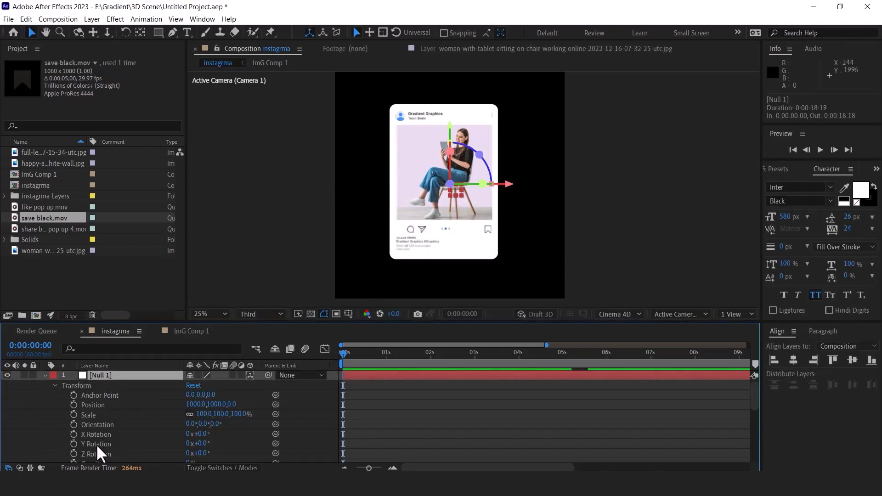
{"action": "left_click", "coordinate": [93, 444]}
{"action": "left_click", "coordinate": [74, 444]}
{"action": "left_click_drag", "start_coordinate": [357, 356], "coordinate": [401, 355]}
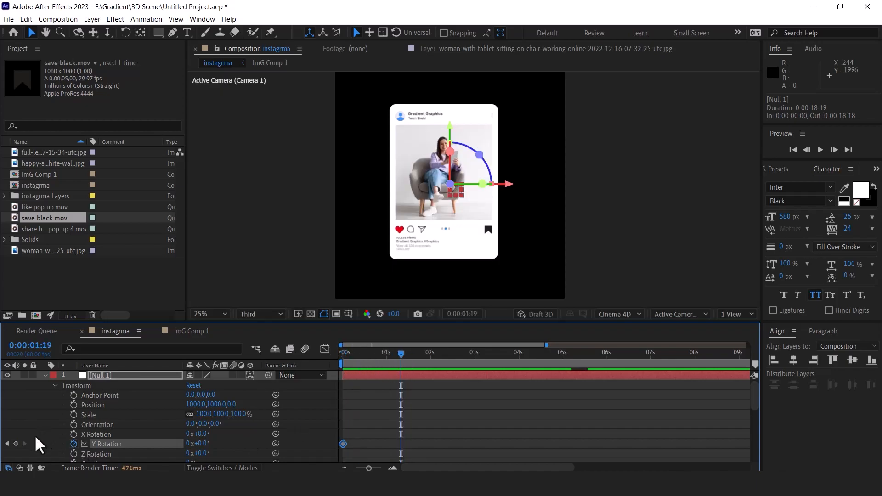
{"action": "left_click", "coordinate": [16, 443]}
Step: Set Null 1's Y Rotation to 324° at 0:00:00:00 so the post starts turned
{"action": "left_click_drag", "start_coordinate": [355, 357], "coordinate": [320, 355]}
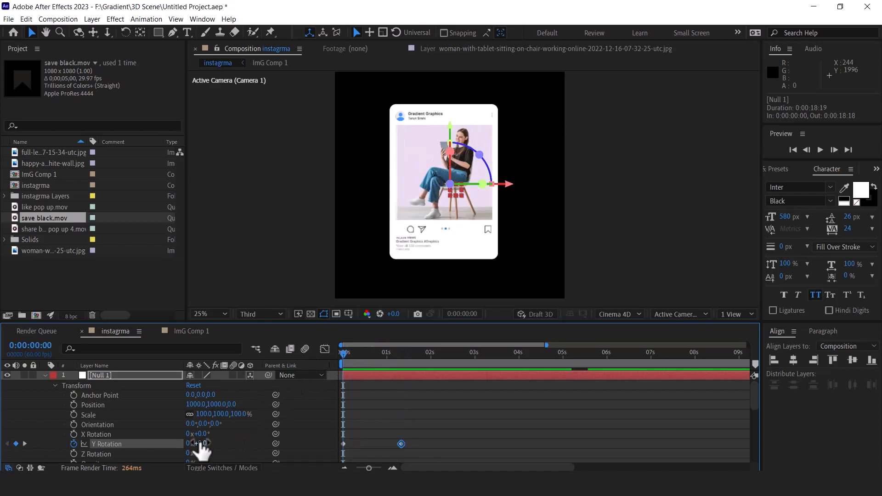
{"action": "left_click_drag", "start_coordinate": [204, 443], "coordinate": [366, 422]}
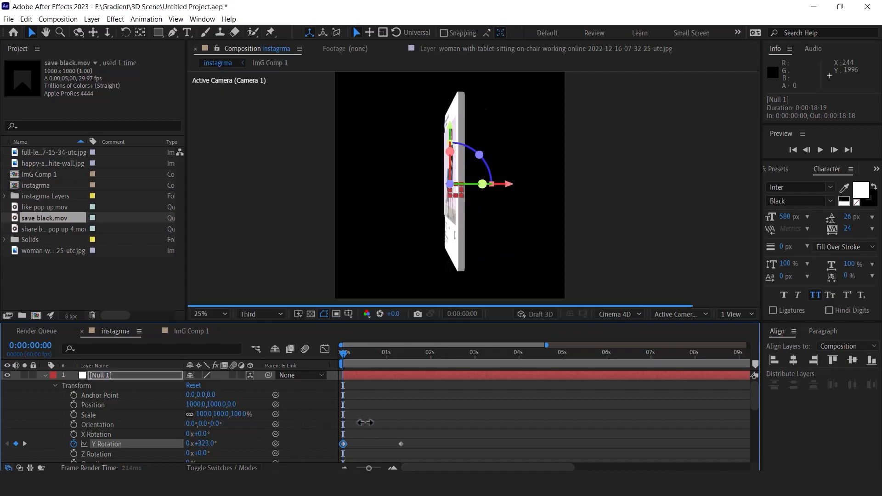
{"action": "left_click", "coordinate": [348, 354]}
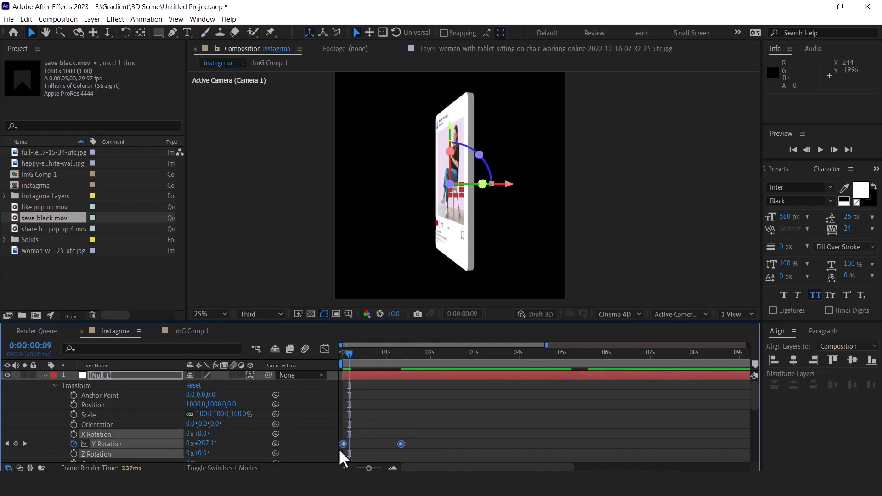
Step: Apply Easy Ease to both of Null 1's Y Rotation keyframes and scrub through the turn
{"action": "left_click_drag", "start_coordinate": [420, 431], "coordinate": [341, 450]}
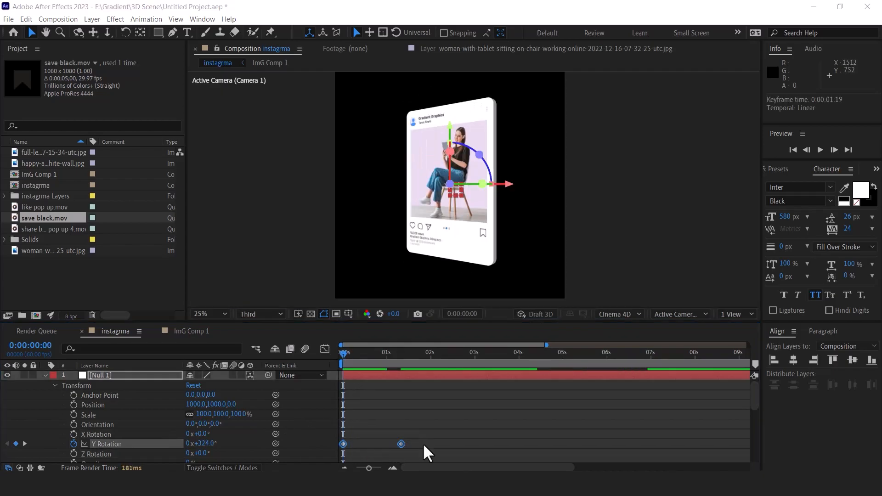
{"action": "right_click", "coordinate": [401, 443]}
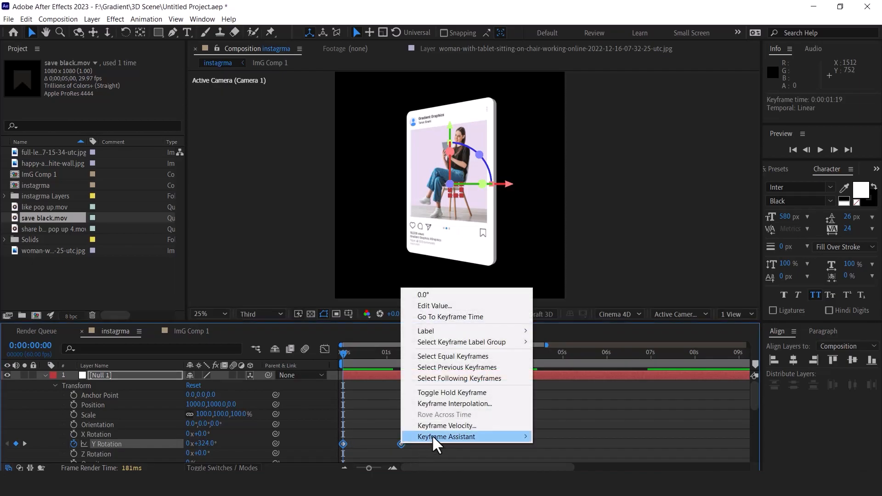
{"action": "mouse_move", "coordinate": [501, 436]}
{"action": "left_click", "coordinate": [574, 370]}
{"action": "left_click_drag", "start_coordinate": [356, 352], "coordinate": [424, 356]}
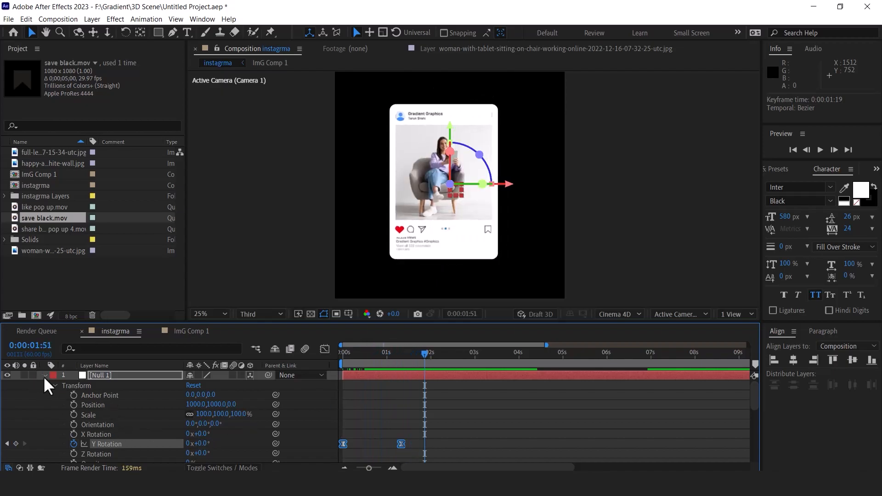
Step: Shift the save black.mov and like pop up.mov layers later together, with the like pop-up starting at 0:00:01:13
{"action": "left_click", "coordinate": [45, 375]}
{"action": "left_click", "coordinate": [137, 404]}
{"action": "left_click", "coordinate": [450, 395], "text": "shift"}
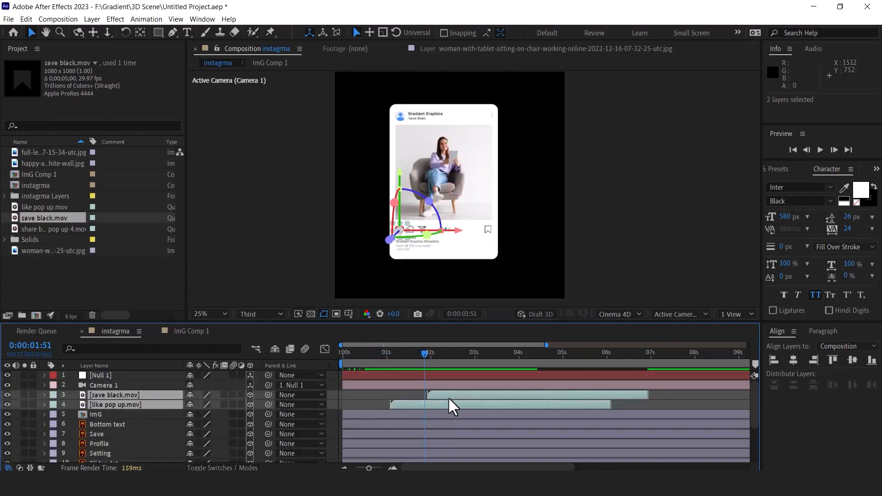
{"action": "left_click_drag", "start_coordinate": [447, 405], "coordinate": [453, 404]}
{"action": "mouse_move", "coordinate": [415, 353]}
{"action": "left_mouse_down"}
{"action": "mouse_move", "coordinate": [362, 353]}
{"action": "mouse_move", "coordinate": [416, 357]}
{"action": "left_mouse_up"}
{"action": "left_click", "coordinate": [445, 361]}
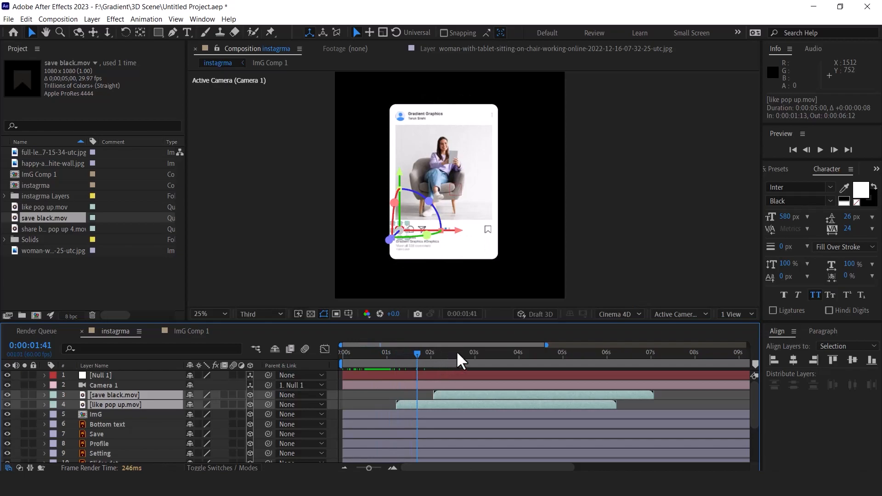
Step: Check the pop-up timing up to 0:00:03:01, then create a 1920 x 1080, 60 fps, 8-second composition named Final
{"action": "left_click", "coordinate": [638, 232]}
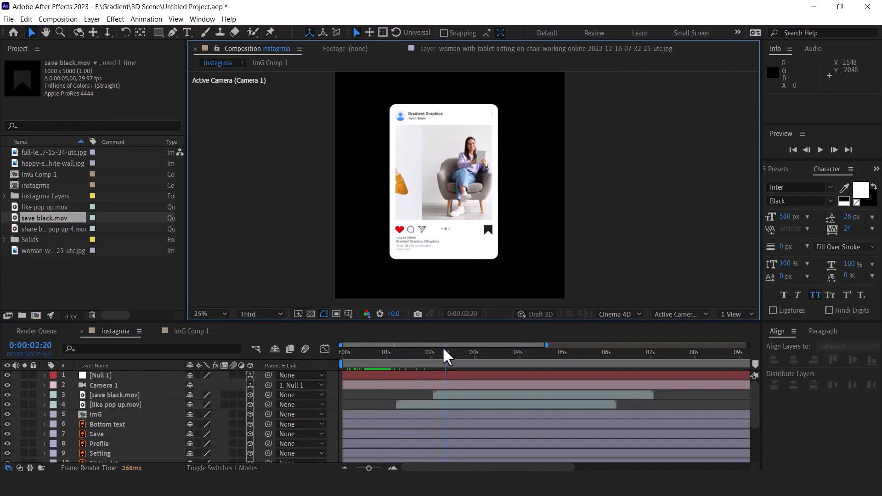
{"action": "left_click_drag", "start_coordinate": [442, 352], "coordinate": [476, 357]}
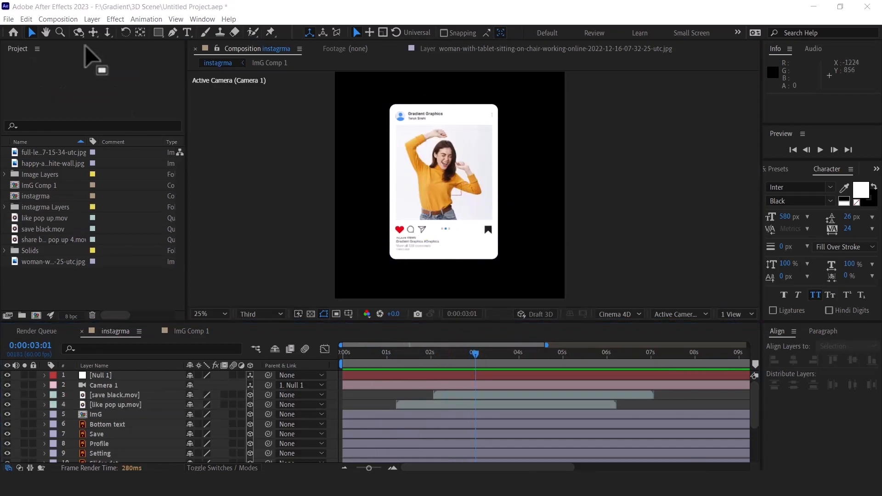
{"action": "left_click", "coordinate": [58, 19]}
{"action": "left_click", "coordinate": [73, 29]}
{"action": "type", "text": "Final"}
{"action": "left_click", "coordinate": [398, 388]}
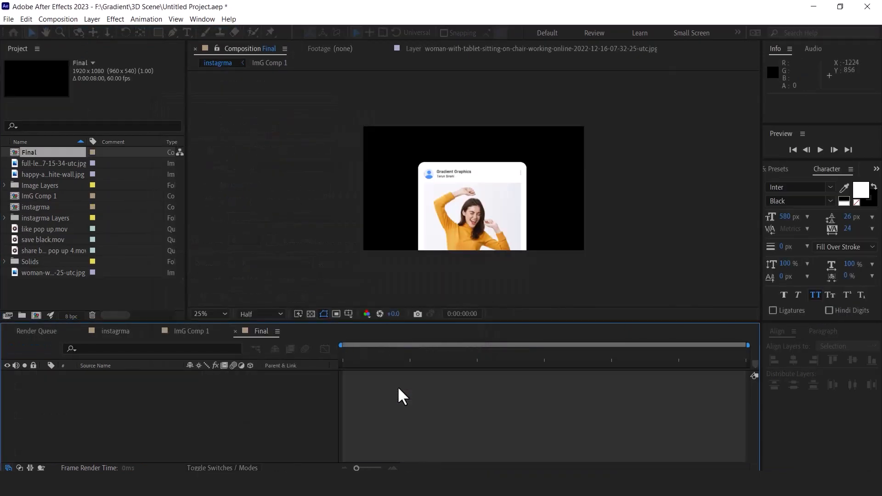
Step: Add a full-frame pale lime green solid to the Final composition as its background
{"action": "mouse_move", "coordinate": [239, 283]}
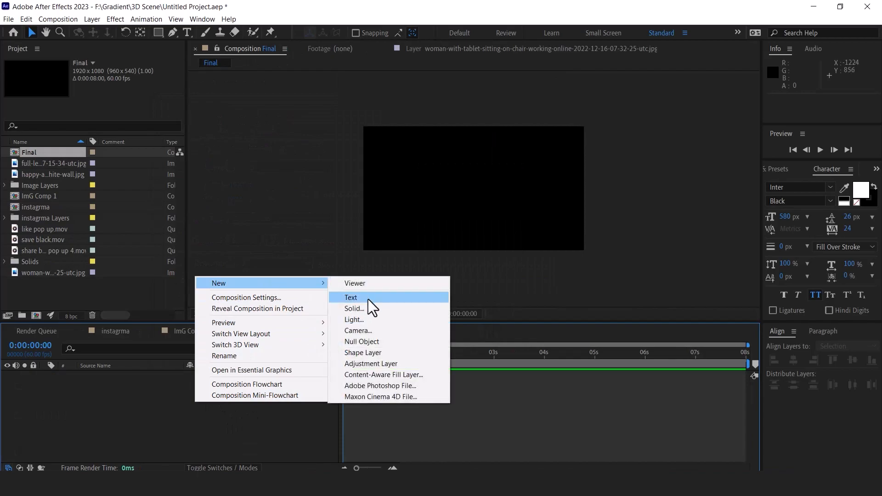
{"action": "left_click", "coordinate": [364, 302]}
{"action": "left_click", "coordinate": [483, 345]}
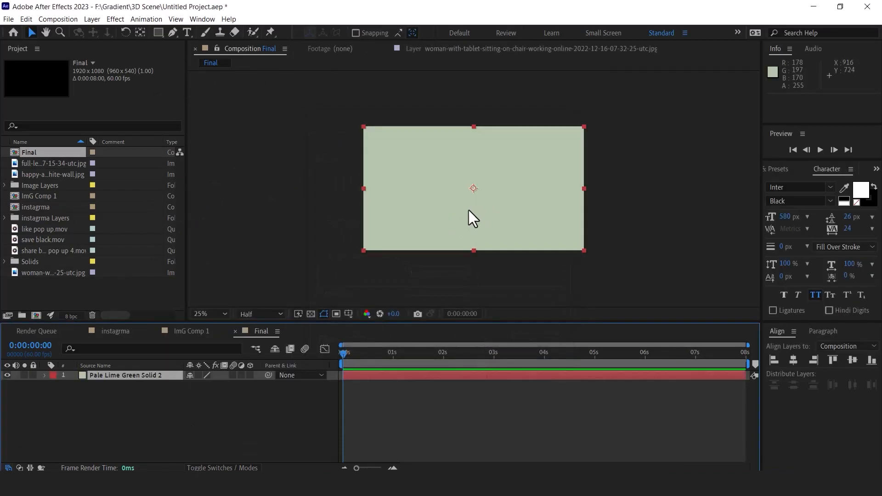
{"action": "left_click", "coordinate": [200, 430]}
Step: Add the Image composition with the seated woman to Final, above the green solid
{"action": "scroll", "coordinate": [482, 193], "scroll_direction": "up", "scroll_amount": 2}
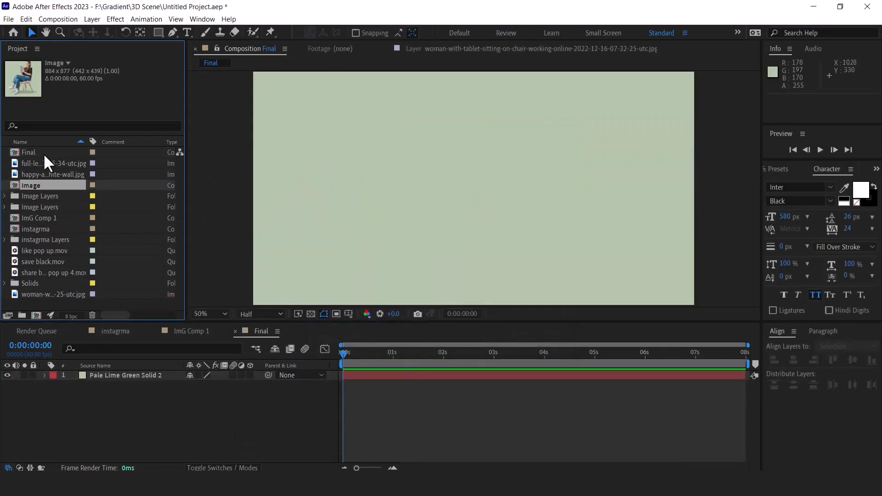
{"action": "left_click_drag", "start_coordinate": [16, 183], "coordinate": [118, 374]}
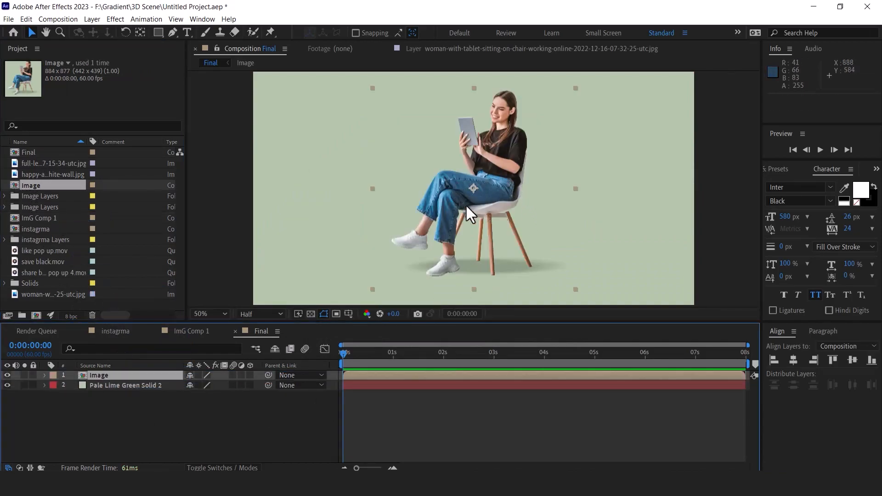
{"action": "left_click", "coordinate": [222, 258]}
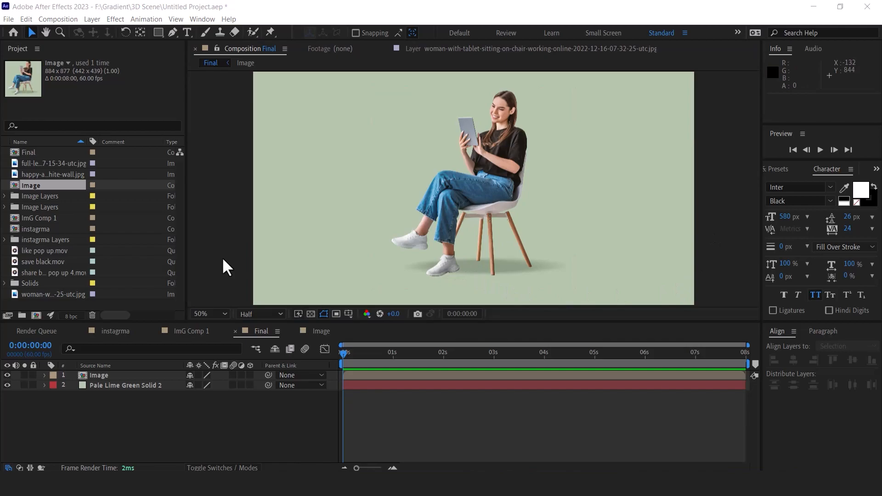
Step: Add the instagrma composition above Image, scale it to 39% and move it to the woman's right, at about 1258, 502
{"action": "left_click_drag", "start_coordinate": [28, 227], "coordinate": [87, 374]}
{"action": "key", "text": "s"}
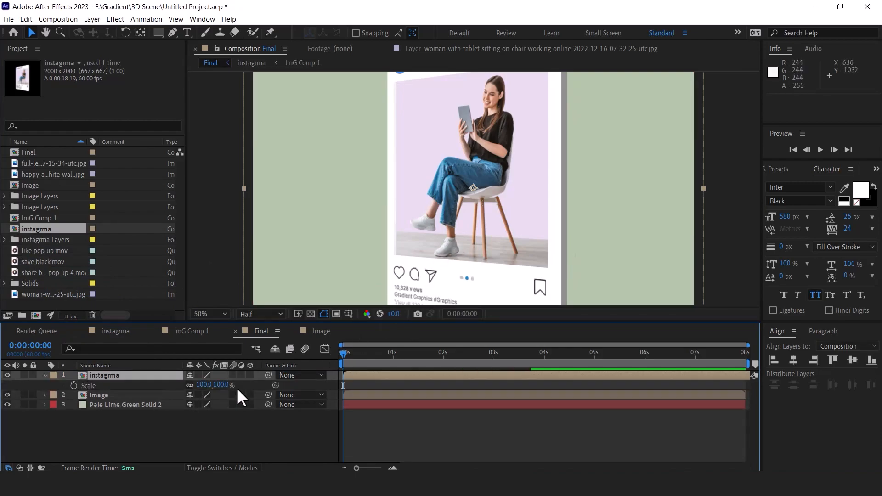
{"action": "left_click_drag", "start_coordinate": [212, 385], "coordinate": [190, 388]}
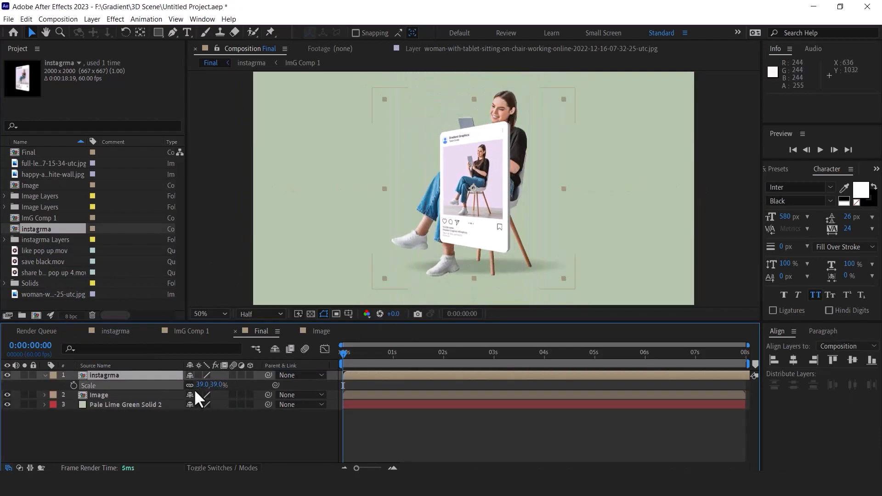
{"action": "left_click_drag", "start_coordinate": [473, 209], "coordinate": [538, 188]}
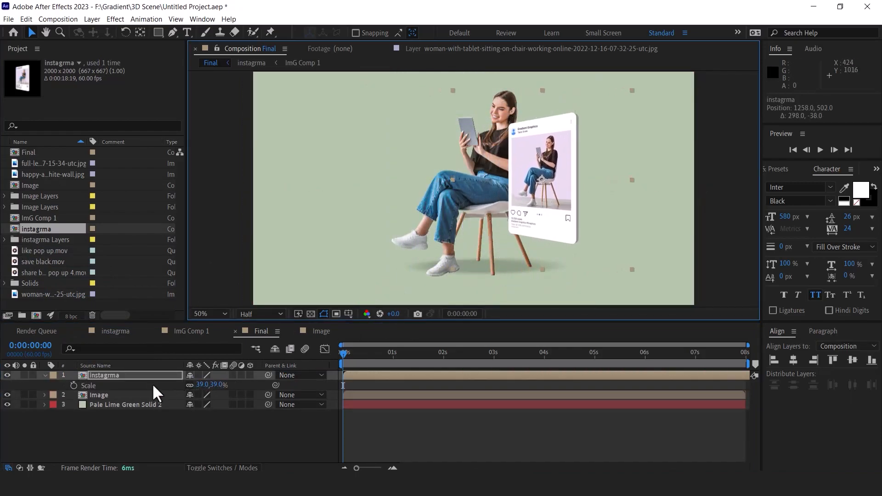
Step: Duplicate the instagrma layer, place the copy below Image at about 712, 474 behind the woman's legs, and scale it to 29%
{"action": "left_click", "coordinate": [109, 376]}
{"action": "key", "text": "ctrl+d"}
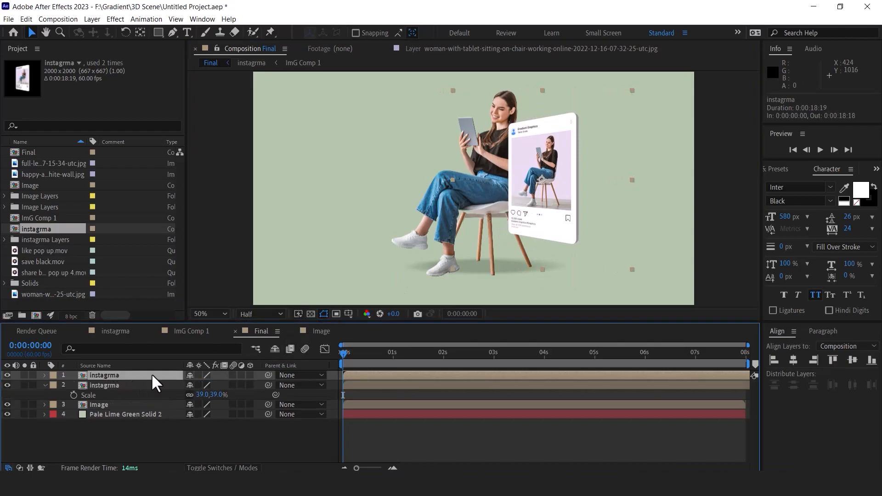
{"action": "left_click_drag", "start_coordinate": [112, 377], "coordinate": [118, 409]}
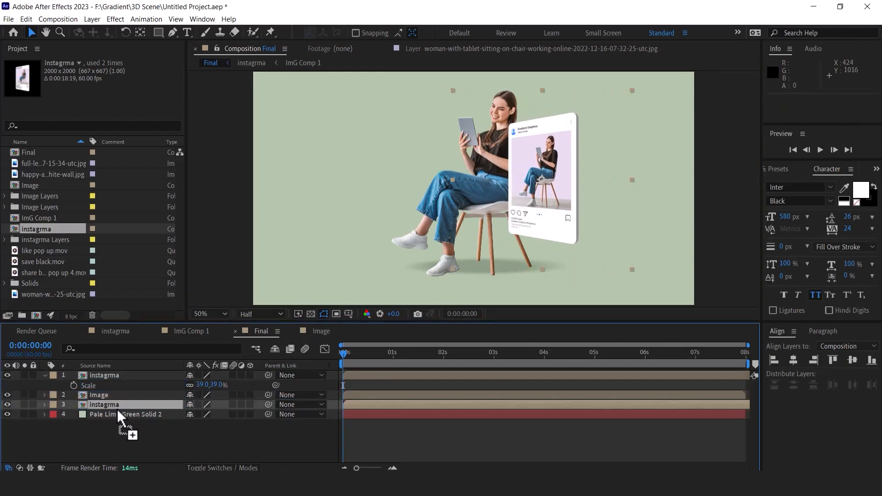
{"action": "left_click_drag", "start_coordinate": [550, 185], "coordinate": [422, 175]}
{"action": "key", "text": "s"}
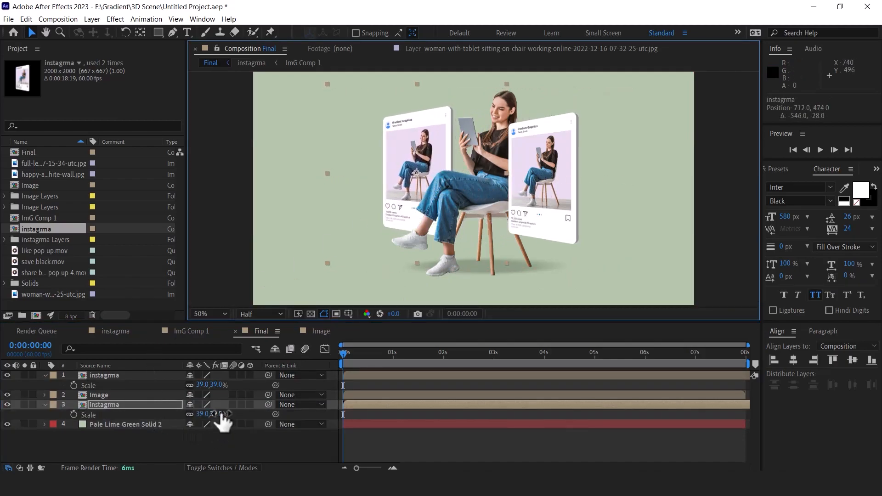
{"action": "left_click_drag", "start_coordinate": [219, 414], "coordinate": [215, 414]}
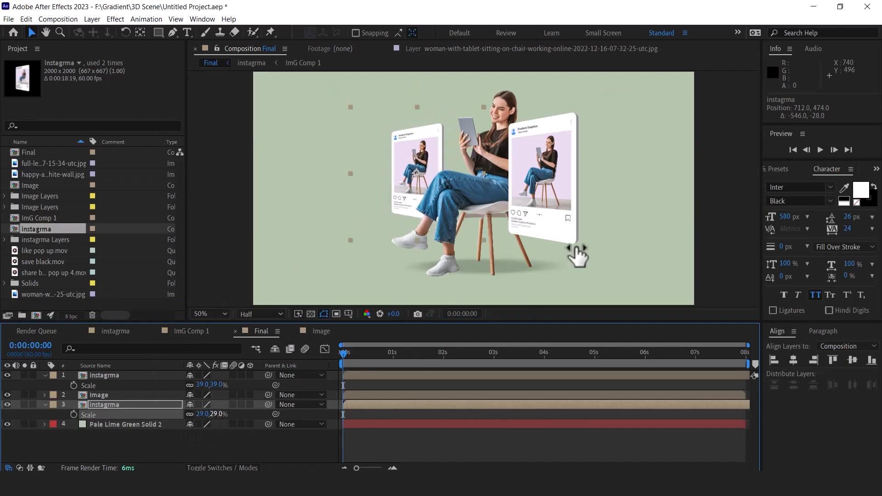
Step: Scrub through the start of Final and move the front instagrma post slightly further right, clear of the chair
{"action": "left_click_drag", "start_coordinate": [356, 353], "coordinate": [409, 354]}
{"action": "left_click_drag", "start_coordinate": [542, 167], "coordinate": [568, 171]}
{"action": "key", "text": "Return"}
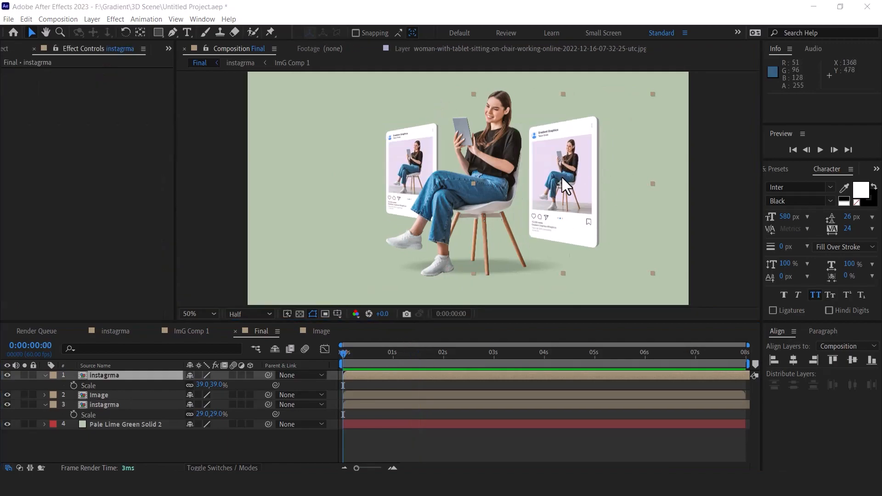
{"action": "left_click", "coordinate": [715, 188]}
{"action": "left_click", "coordinate": [412, 161]}
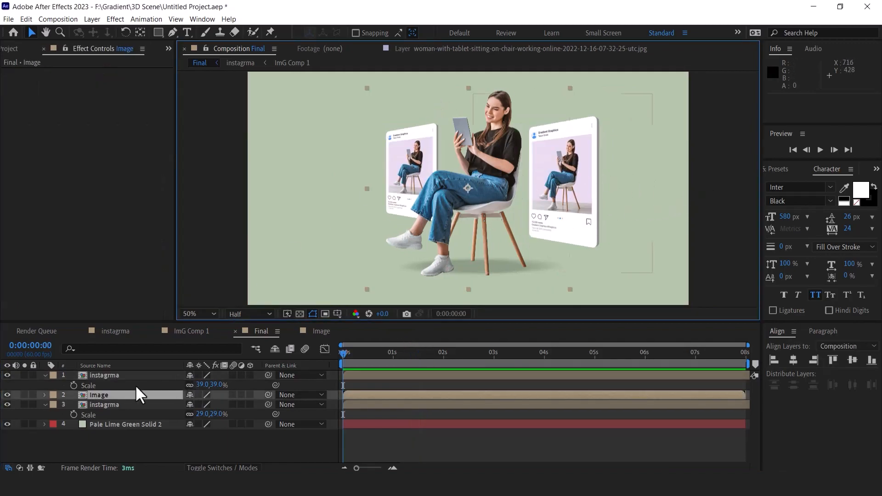
Step: Apply the Animation Composer 3 starter preset Bounce Scale From Anchor as an In animation to the front instagrma layer
{"action": "left_click", "coordinate": [133, 376]}
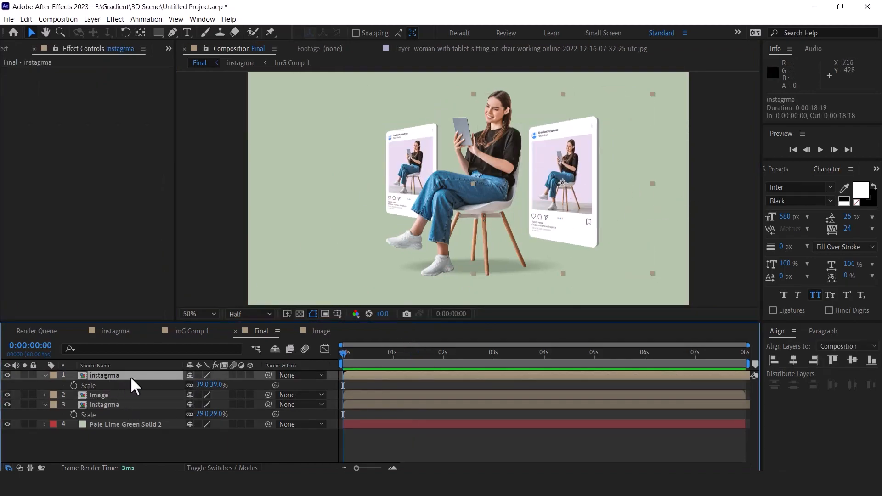
{"action": "left_click", "coordinate": [202, 19]}
{"action": "left_click", "coordinate": [266, 92]}
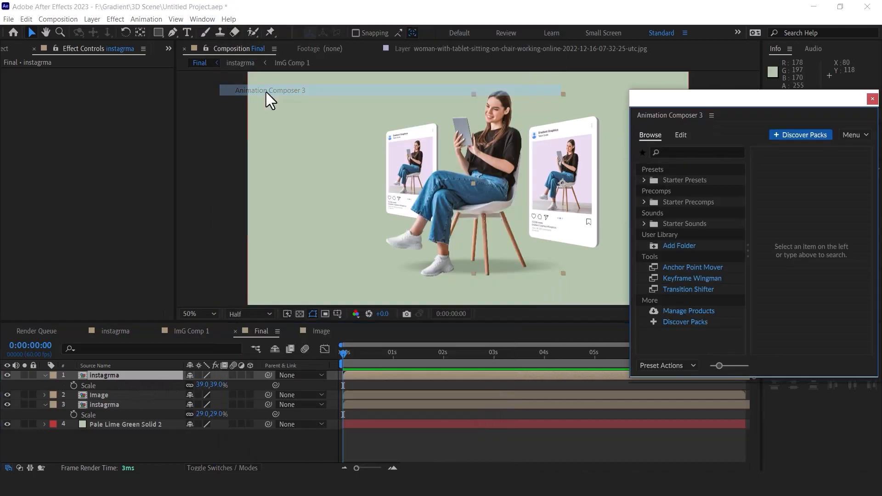
{"action": "left_click_drag", "start_coordinate": [745, 103], "coordinate": [720, 94]}
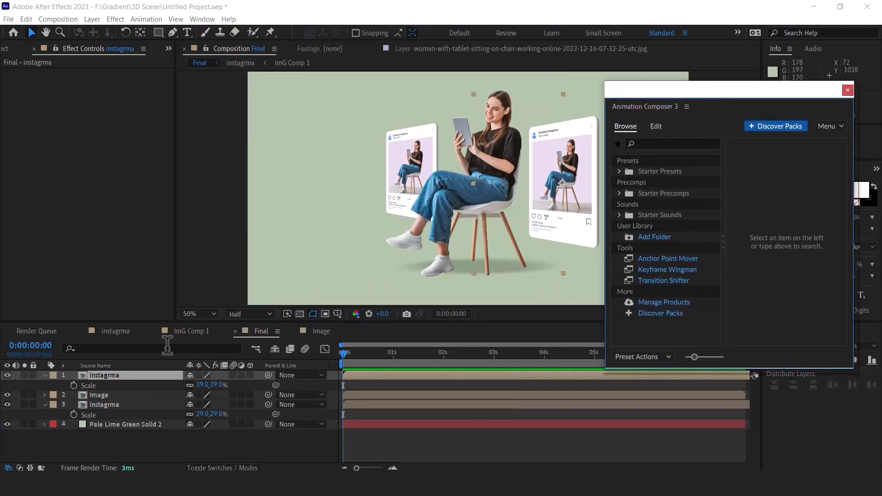
{"action": "left_click", "coordinate": [642, 172]}
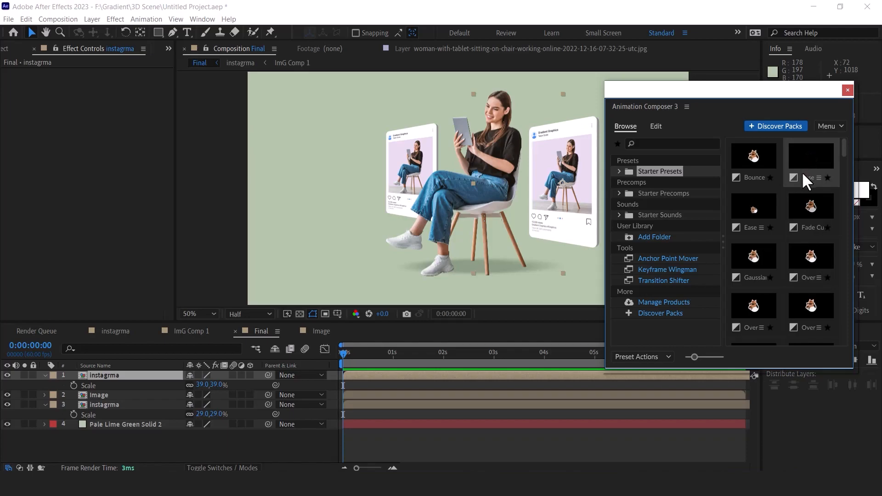
{"action": "left_click", "coordinate": [756, 157]}
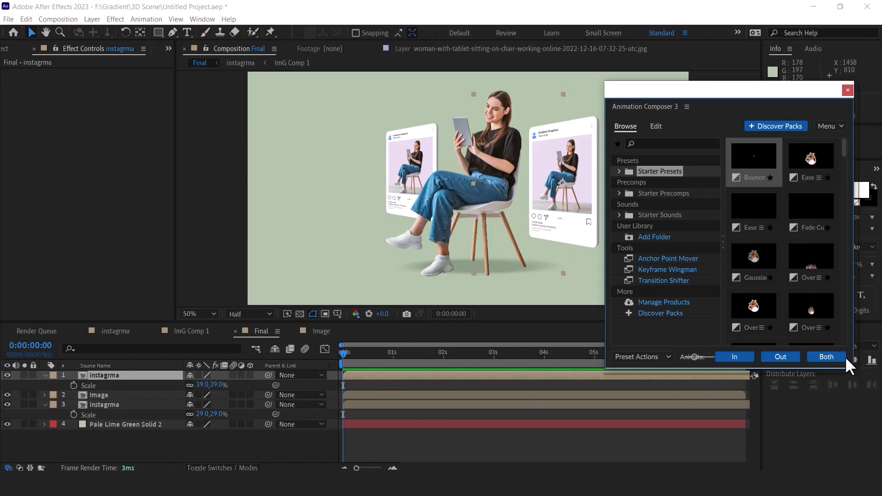
{"action": "left_click", "coordinate": [733, 358]}
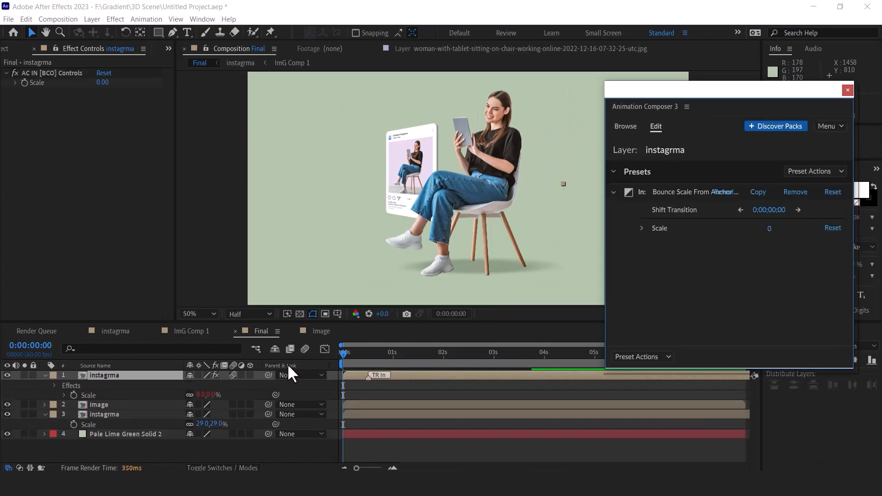
Step: Lengthen the front post's bounce-in by moving its TR In marker to just after 1 second, and preview it from the start
{"action": "left_click", "coordinate": [341, 354]}
{"action": "key", "text": "space"}
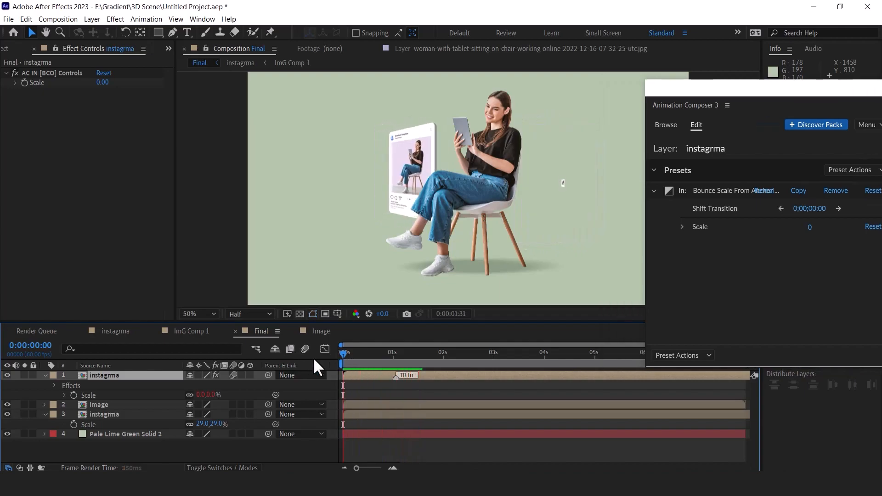
{"action": "key", "text": "space"}
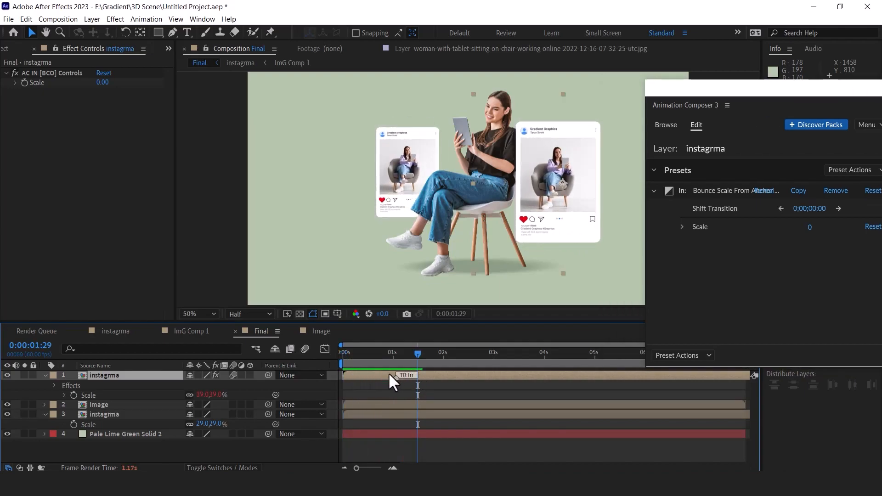
Step: Open the instagrma composition and add a wiggle expression with frequency 2 to Null 1's Position
{"action": "double_click", "coordinate": [98, 376]}
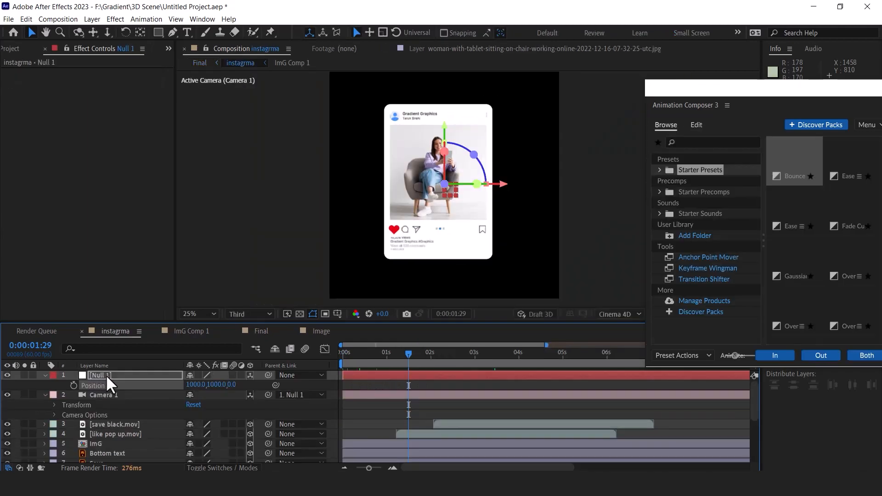
{"action": "key", "text": "Return"}
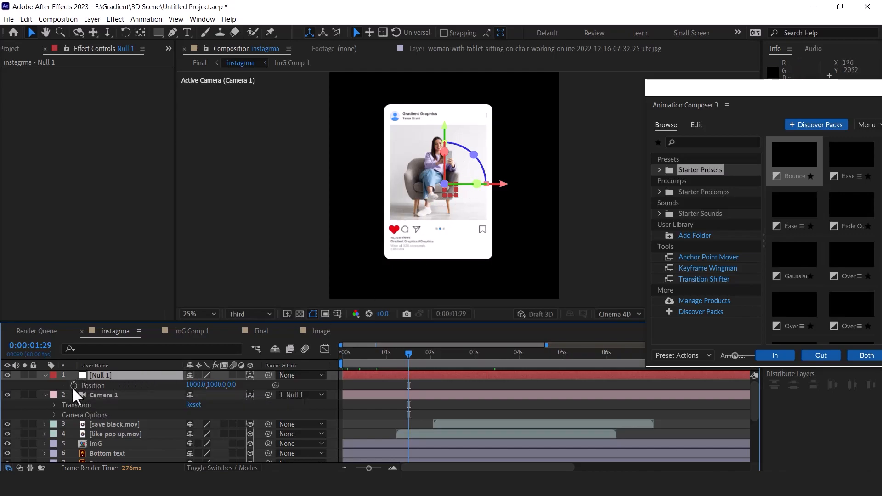
{"action": "left_click", "coordinate": [73, 385], "text": "alt"}
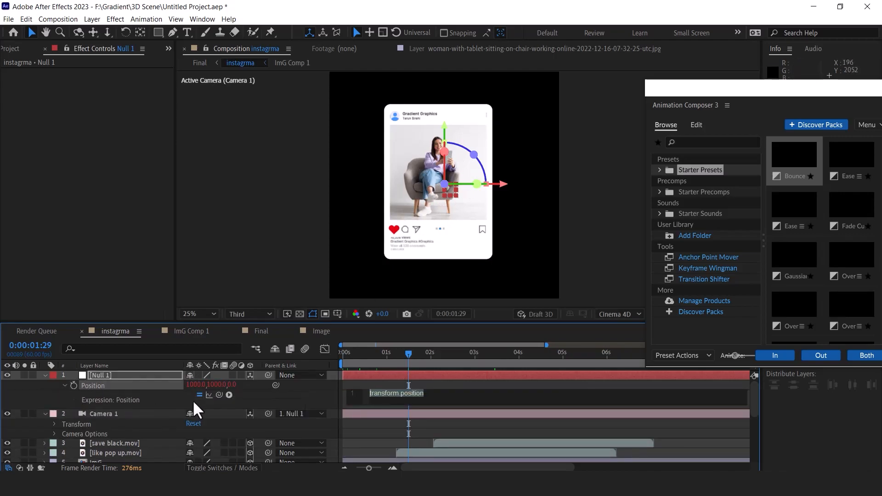
{"action": "type", "text": "wiggle"}
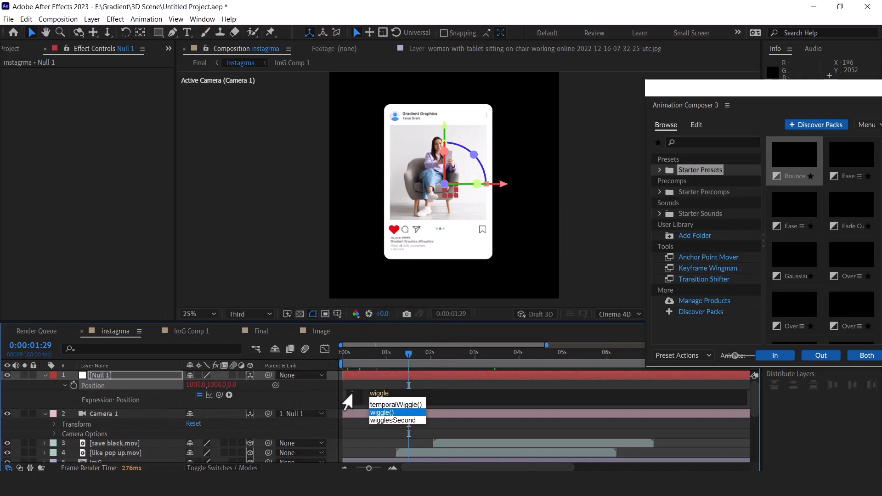
{"action": "key", "text": "Return"}
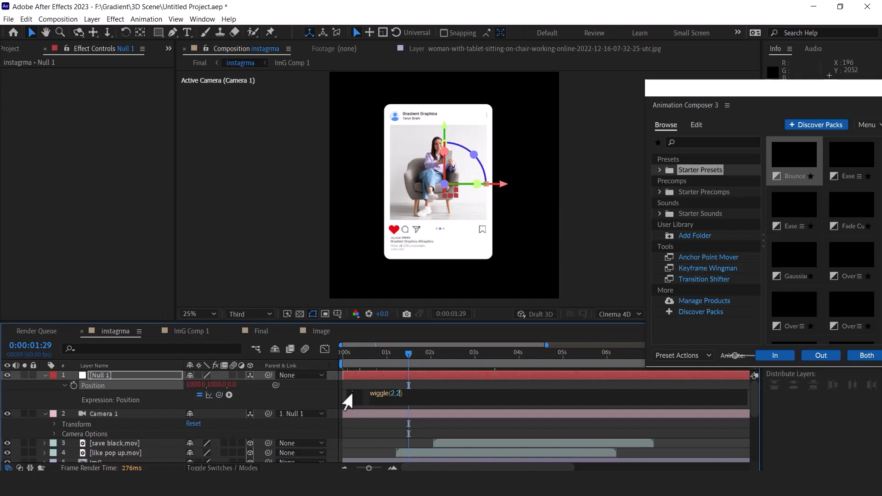
Step: Check the wiggle motion by scrubbing and playing the Final composition from the start
{"action": "left_click_drag", "start_coordinate": [360, 357], "coordinate": [500, 354]}
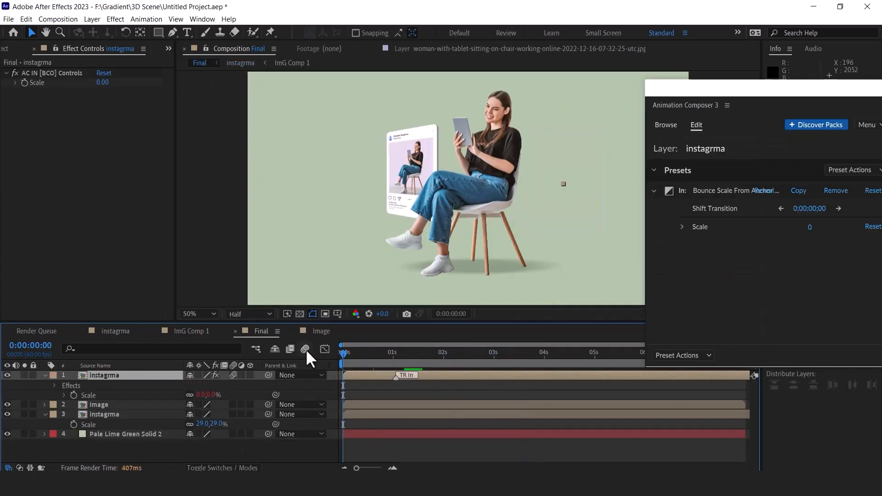
{"action": "key", "text": "space"}
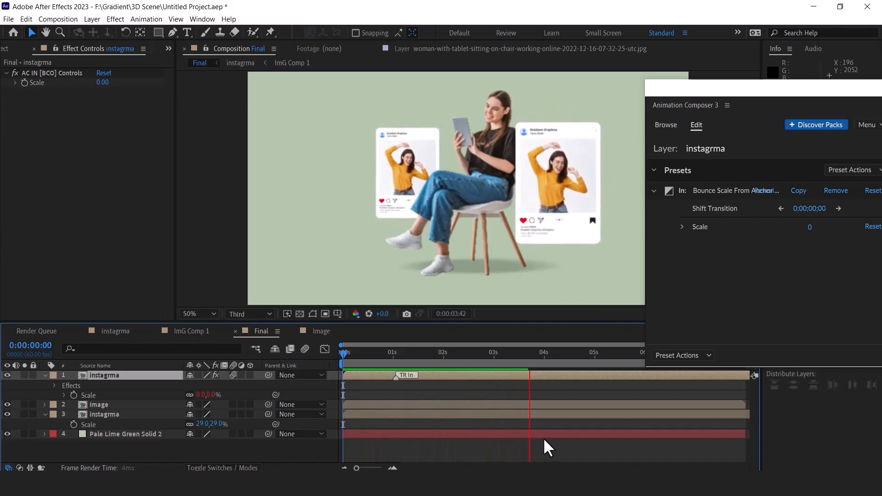
{"action": "left_click_drag", "start_coordinate": [339, 353], "coordinate": [310, 357]}
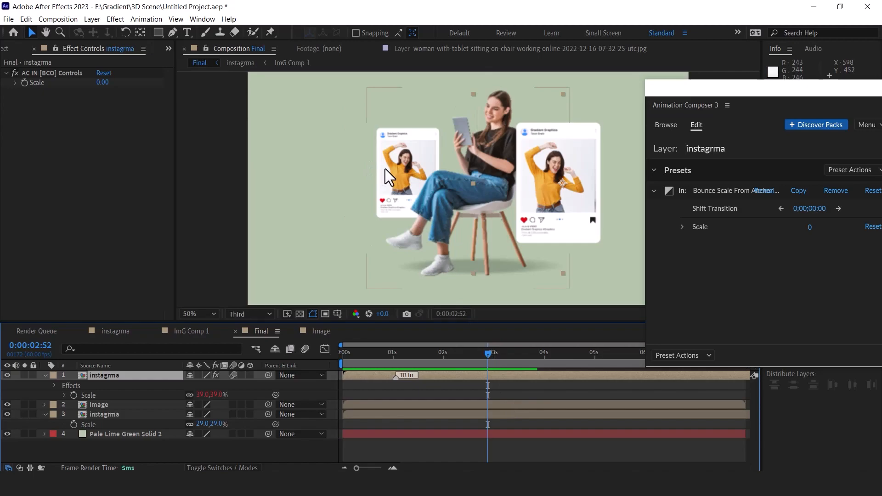
Step: Apply the Animation Composer preset Bounce Scale From Anchor as an In animation to the rear instagrma layer at the timeline start
{"action": "left_click", "coordinate": [413, 185]}
{"action": "left_click", "coordinate": [93, 413]}
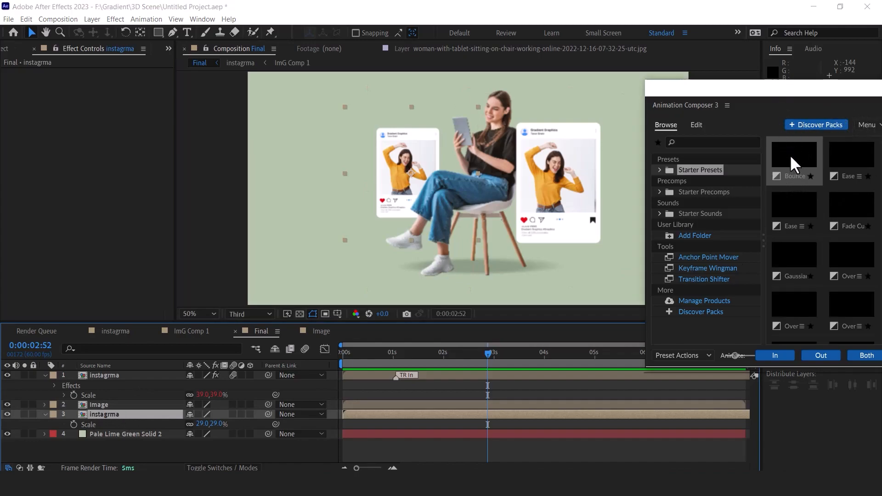
{"action": "left_click_drag", "start_coordinate": [363, 354], "coordinate": [300, 365]}
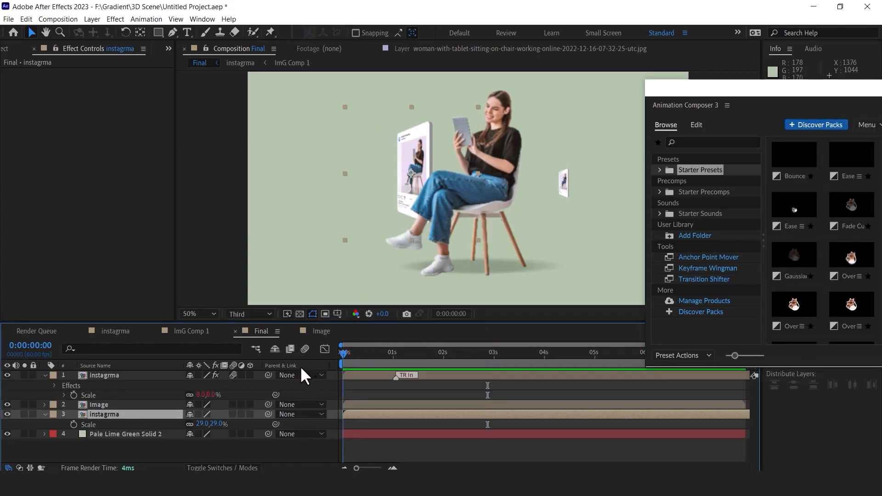
{"action": "left_click", "coordinate": [790, 153]}
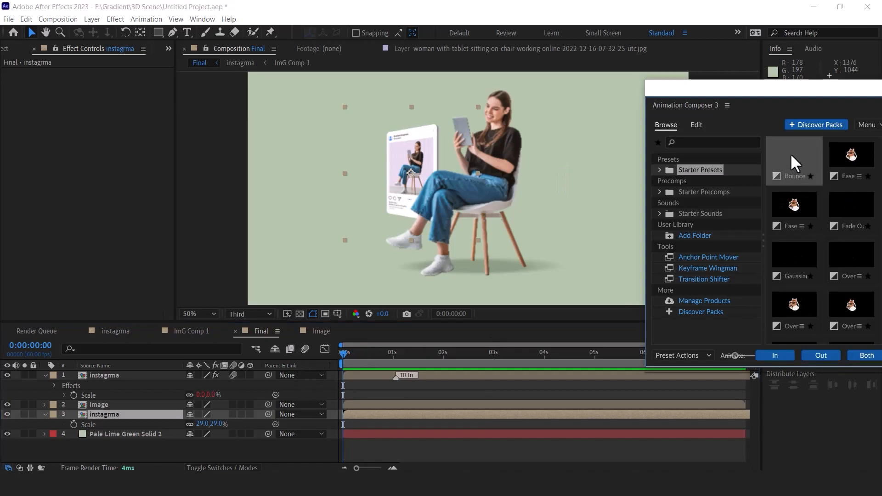
{"action": "left_click", "coordinate": [771, 354]}
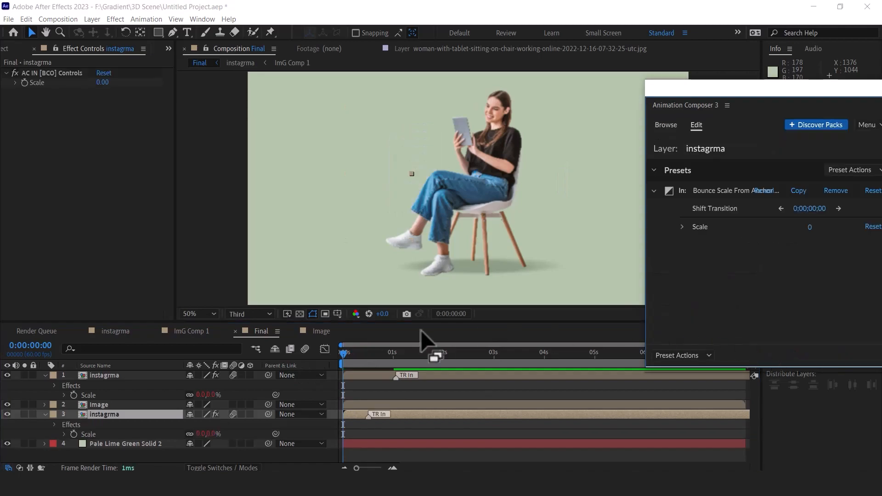
Step: Move the rear post's TR In marker to about 1 second, and shift the front instagrma layer to start at about 0.3 seconds
{"action": "left_click_drag", "start_coordinate": [335, 358], "coordinate": [394, 366]}
{"action": "left_click_drag", "start_coordinate": [368, 417], "coordinate": [388, 418]}
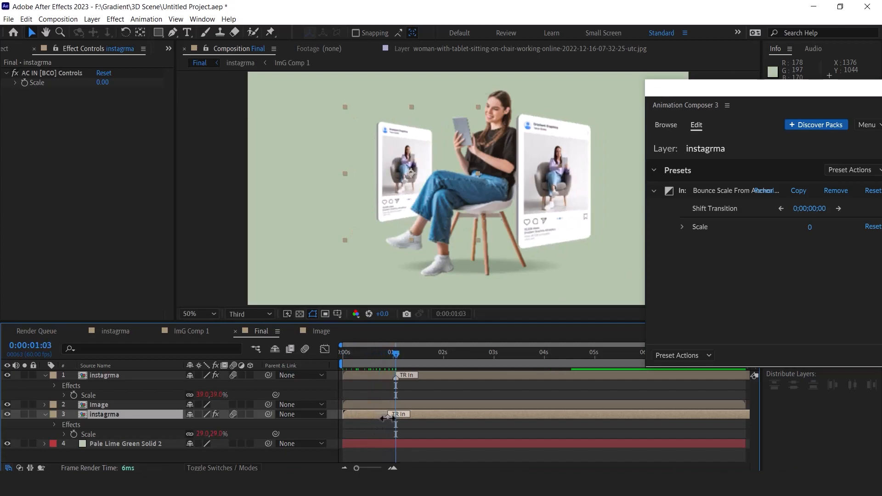
{"action": "left_click_drag", "start_coordinate": [393, 353], "coordinate": [464, 357]}
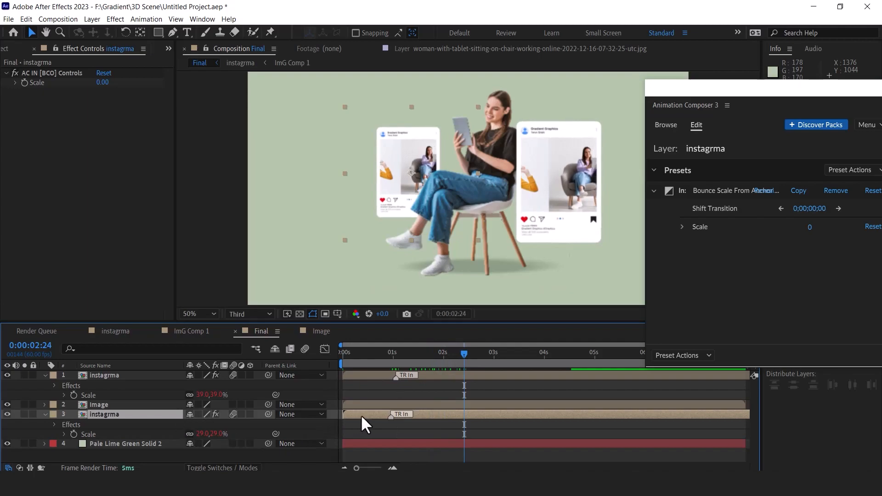
{"action": "left_click_drag", "start_coordinate": [370, 377], "coordinate": [384, 375]}
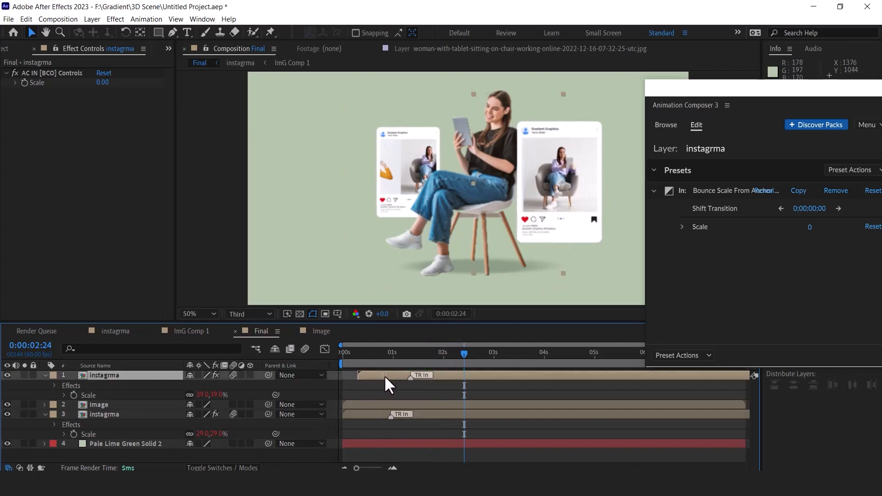
{"action": "left_click_drag", "start_coordinate": [349, 352], "coordinate": [640, 371]}
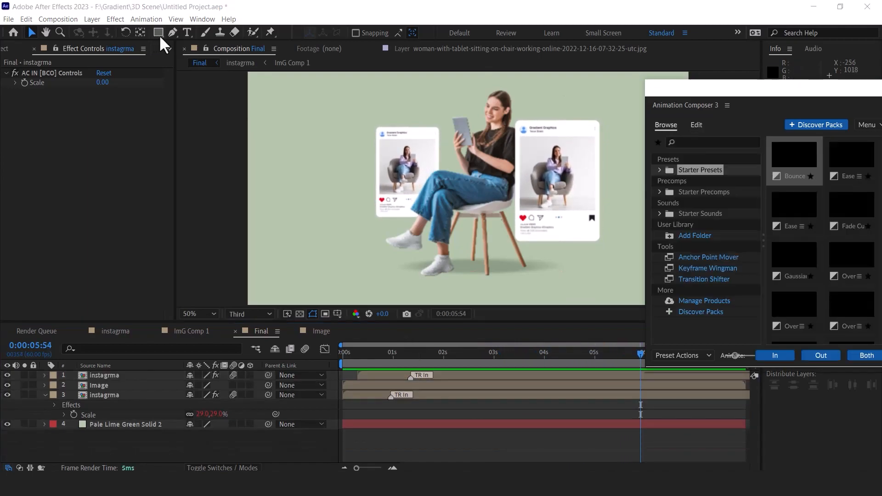
Step: Add a large white text layer reading GRADIENT and shift it across the scene
{"action": "left_click", "coordinate": [187, 31]}
{"action": "left_click", "coordinate": [307, 203]}
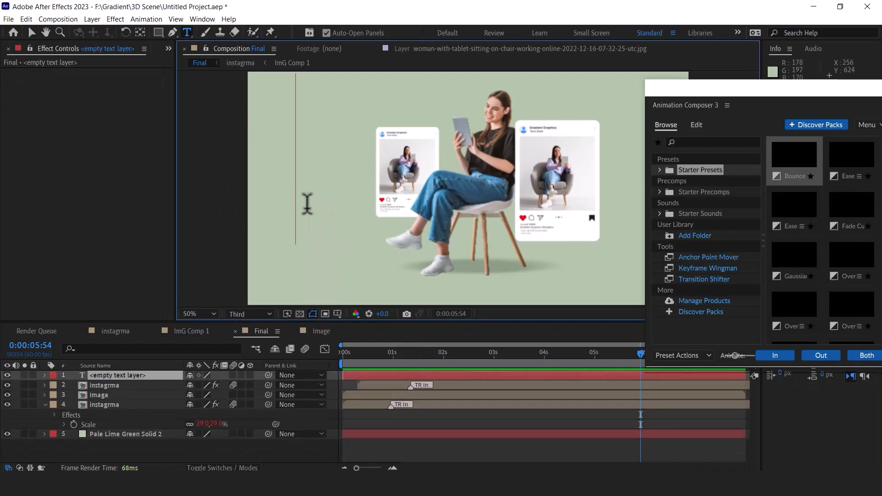
{"action": "type", "text": "GRADI"}
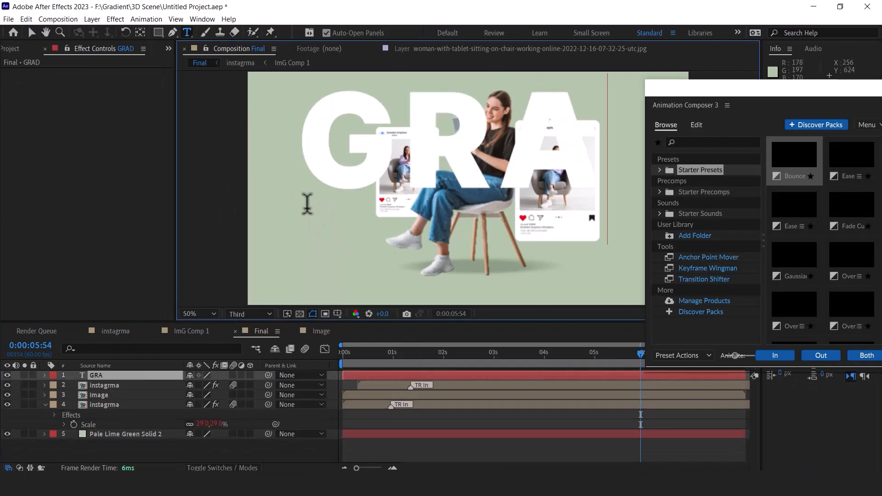
{"action": "left_click", "coordinate": [31, 33]}
{"action": "left_click_drag", "start_coordinate": [420, 161], "coordinate": [352, 198]}
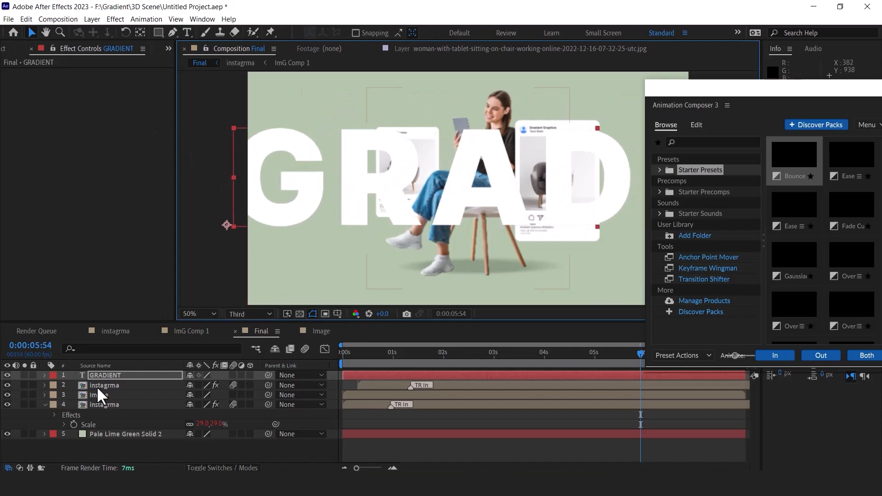
Step: Place the GRADIENT layer directly above Pale Lime Green Solid 2 and reposition the text at about -344, 646
{"action": "left_click_drag", "start_coordinate": [105, 376], "coordinate": [111, 429]}
{"action": "left_click_drag", "start_coordinate": [773, 92], "coordinate": [799, 272]}
{"action": "left_click_drag", "start_coordinate": [303, 183], "coordinate": [246, 172]}
{"action": "left_click_drag", "start_coordinate": [777, 265], "coordinate": [659, 125]}
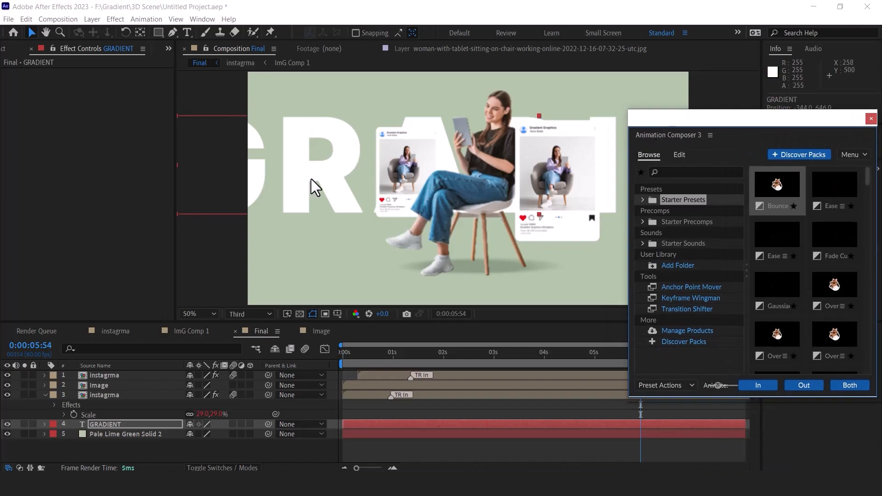
Step: Apply the Wiggly Fade Characters text effect to the GRADIENT layer from the first frame, and preview the composition
{"action": "left_click", "coordinate": [642, 200]}
{"action": "left_click", "coordinate": [691, 253]}
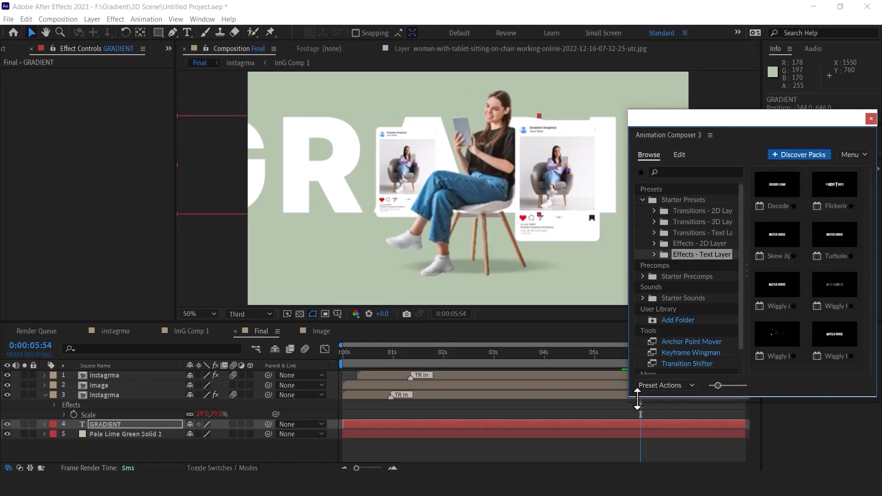
{"action": "left_click_drag", "start_coordinate": [718, 385], "coordinate": [725, 385]}
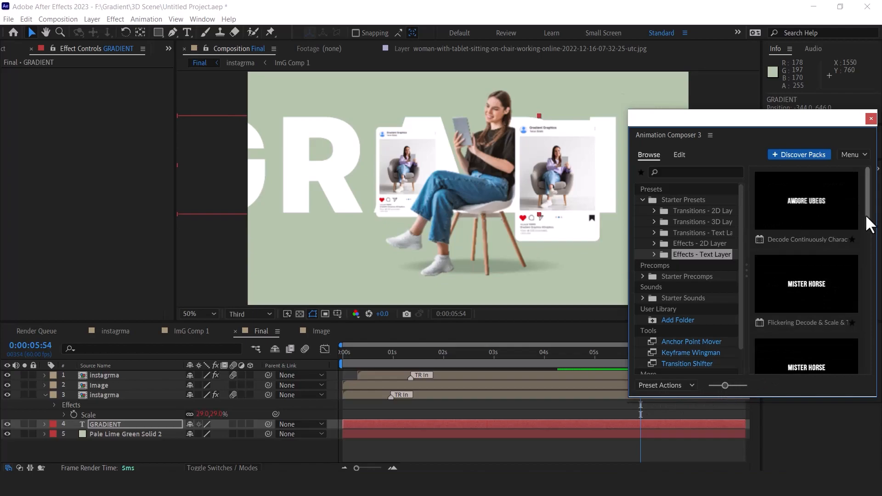
{"action": "scroll", "coordinate": [872, 221], "scroll_direction": "down", "scroll_amount": 10}
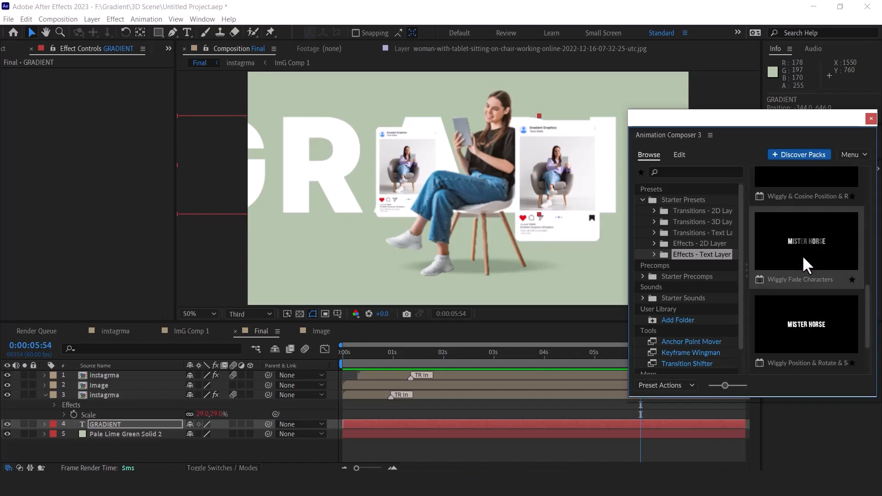
{"action": "left_click", "coordinate": [811, 252]}
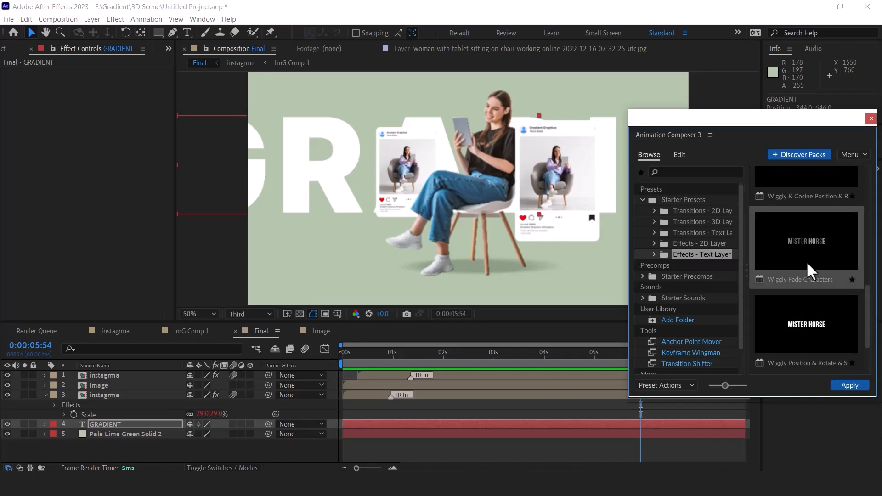
{"action": "key", "text": "Home"}
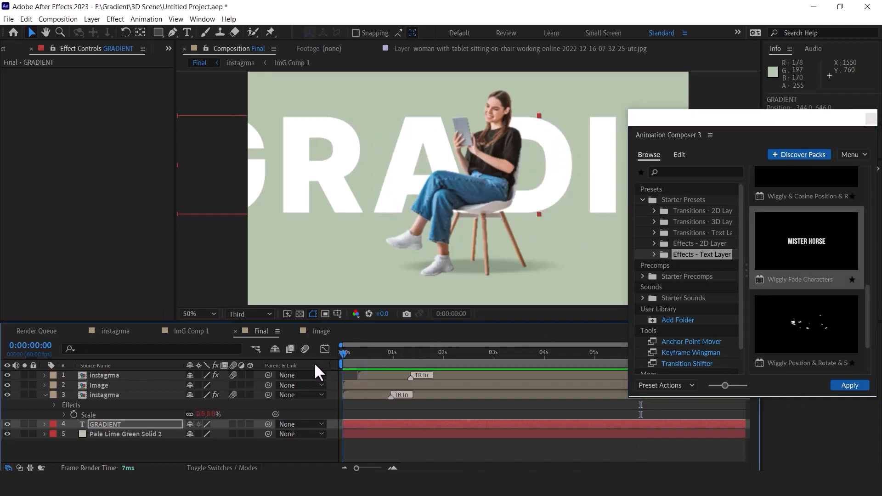
{"action": "left_click", "coordinate": [849, 383]}
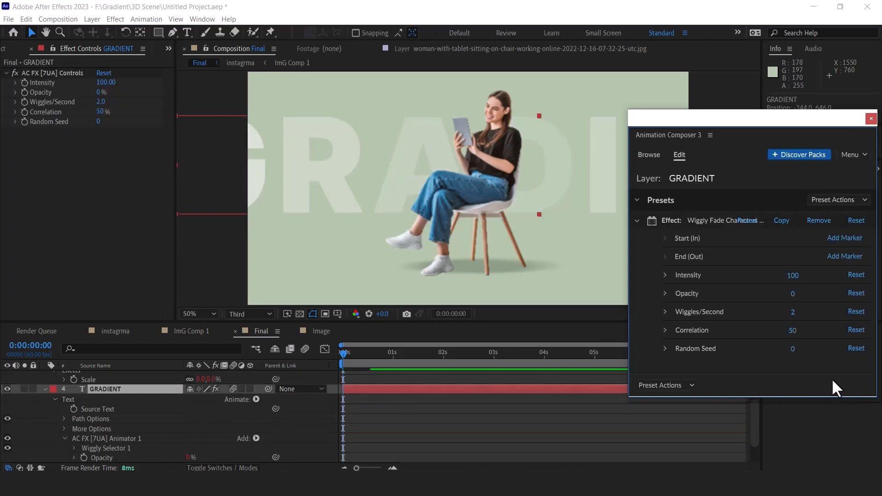
{"action": "left_click", "coordinate": [870, 120]}
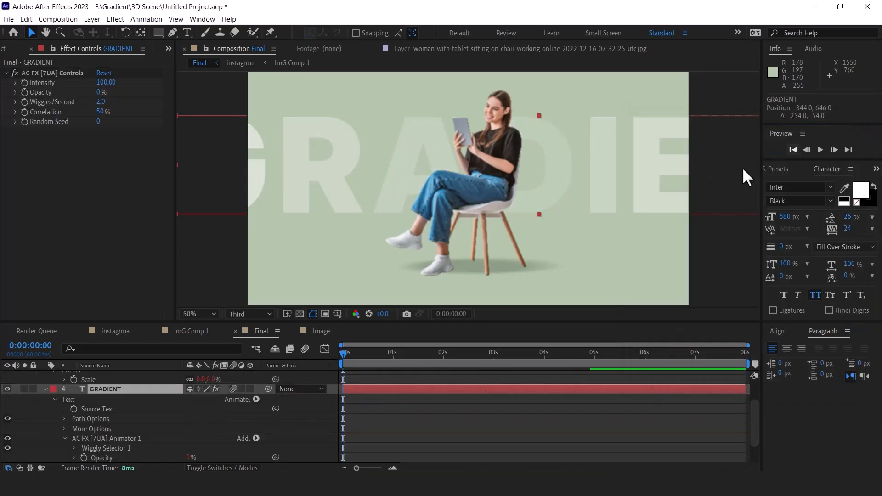
{"action": "left_click", "coordinate": [314, 356]}
{"action": "key", "text": "space"}
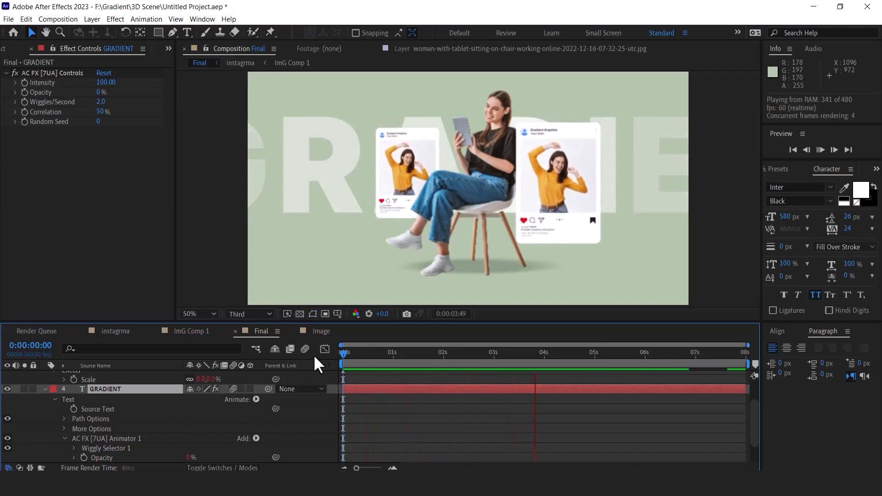
{"action": "key", "text": "space"}
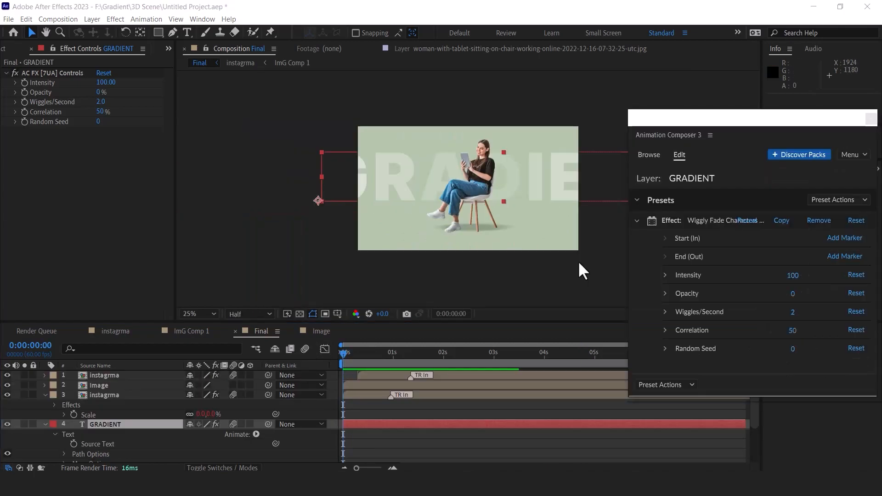
Step: Apply the 2D layer transition Ease Position & Rotate as an In animation to the Image layer with the seated woman
{"action": "left_click", "coordinate": [434, 213]}
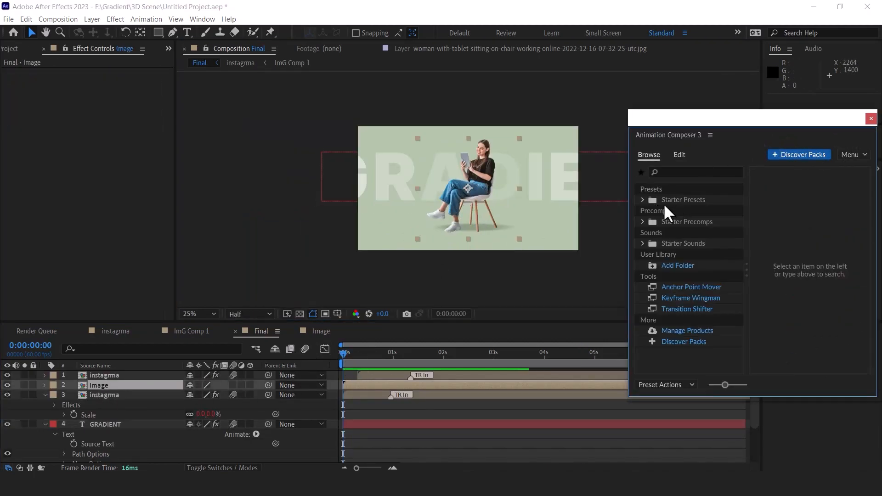
{"action": "left_click", "coordinate": [642, 199]}
{"action": "left_click_drag", "start_coordinate": [698, 124], "coordinate": [665, 101]}
{"action": "left_click", "coordinate": [655, 188]}
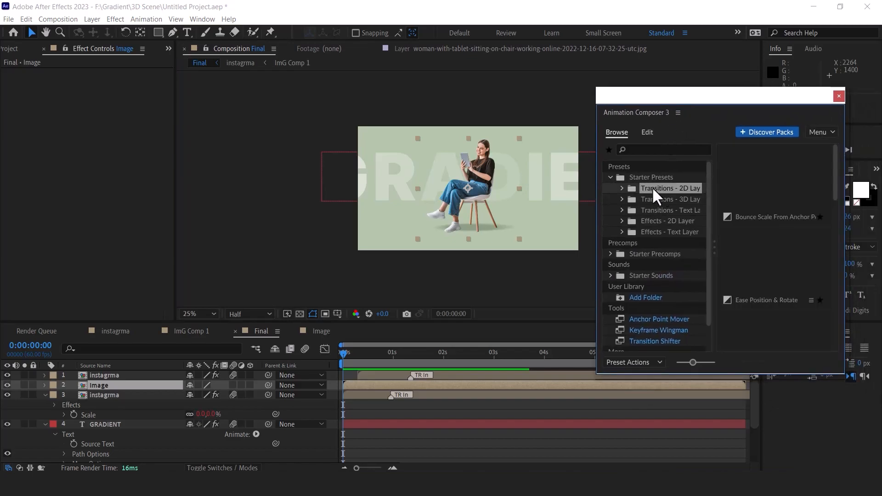
{"action": "left_click", "coordinate": [622, 188]}
{"action": "left_click_drag", "start_coordinate": [835, 211], "coordinate": [843, 194]}
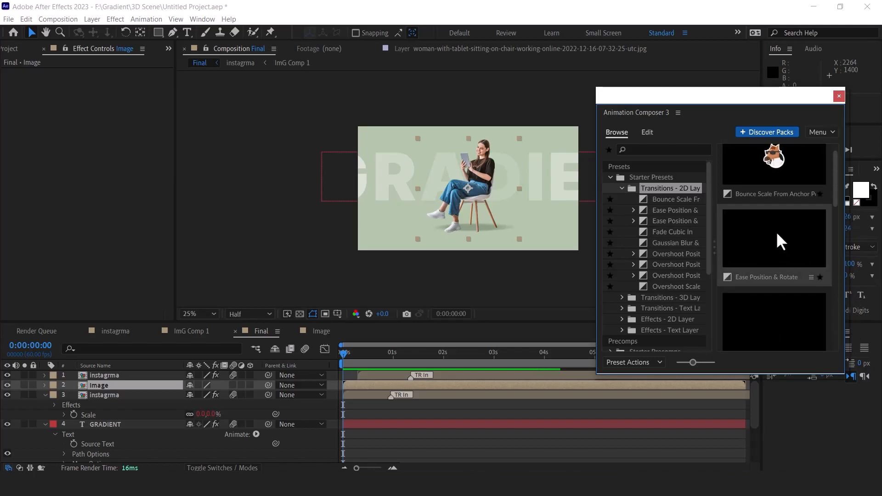
{"action": "left_click", "coordinate": [776, 230]}
{"action": "left_click", "coordinate": [731, 360]}
{"action": "left_click", "coordinate": [839, 96]}
Step: Play the Final composition from the start to check the woman's entrance against the two posts
{"action": "left_click", "coordinate": [319, 355]}
{"action": "key", "text": "space"}
{"action": "key", "text": "space"}
{"action": "key", "text": "space"}
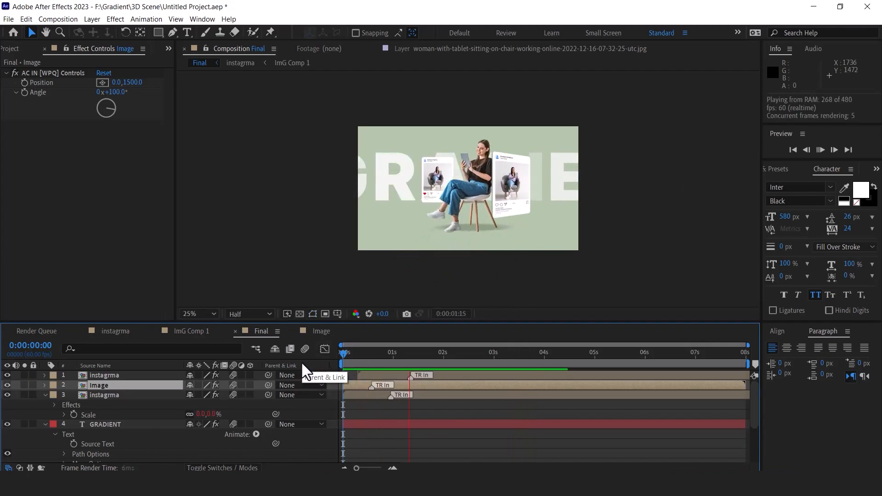
{"action": "scroll", "coordinate": [478, 198], "scroll_direction": "up", "scroll_amount": 2}
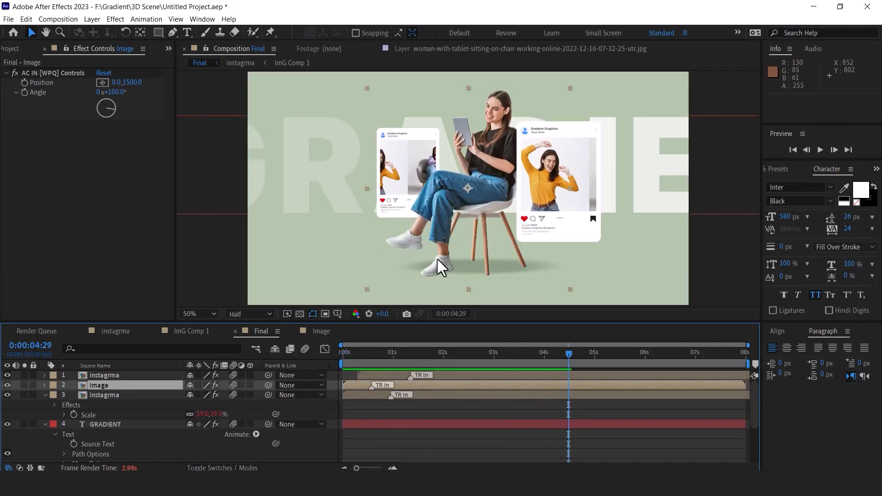
{"action": "key", "text": "space"}
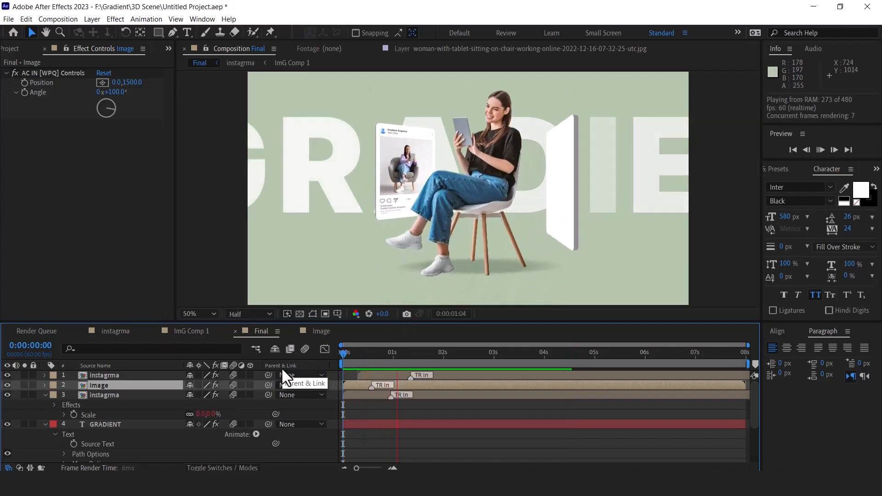
{"action": "left_click_drag", "start_coordinate": [336, 354], "coordinate": [327, 355]}
{"action": "key", "text": "space"}
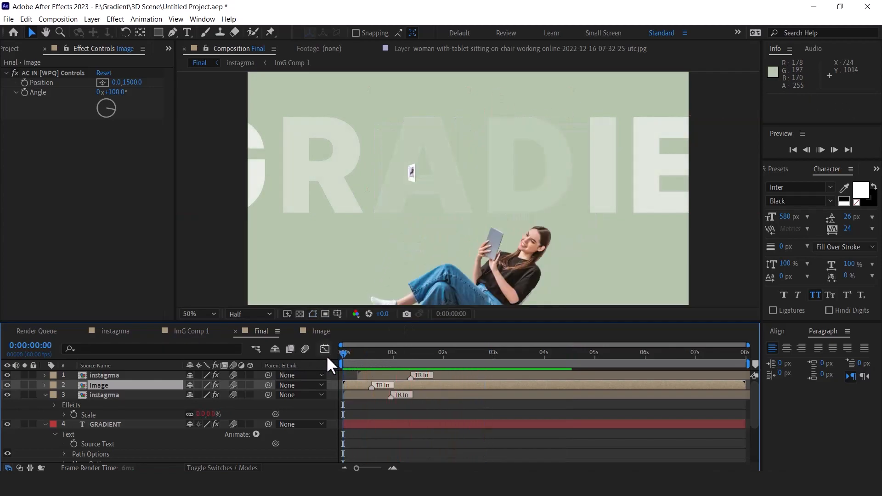
{"action": "key", "text": "space"}
Step: Shift both instagrma layers about half a second later so the posts enter after the woman, and preview the timing
{"action": "left_click", "coordinate": [342, 353]}
{"action": "left_click", "coordinate": [114, 377]}
{"action": "left_click", "coordinate": [113, 395], "text": "ctrl"}
{"action": "left_click_drag", "start_coordinate": [364, 396], "coordinate": [389, 397]}
{"action": "key", "text": "space"}
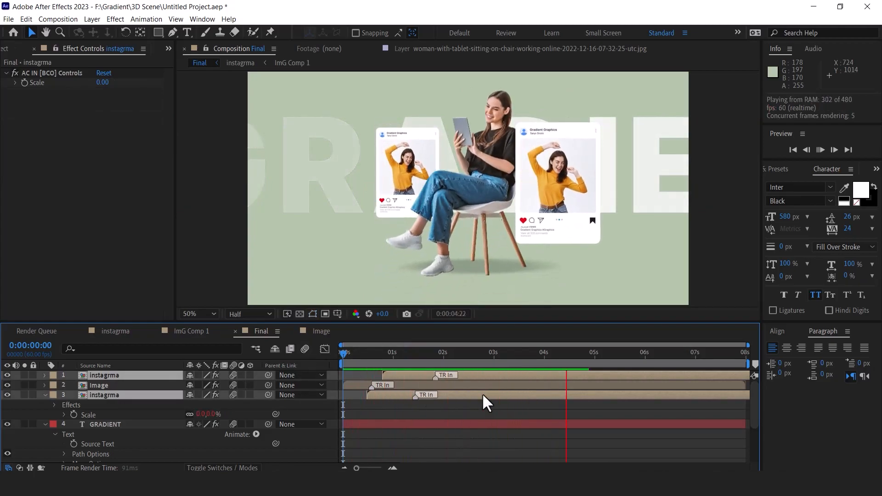
{"action": "key", "text": "space"}
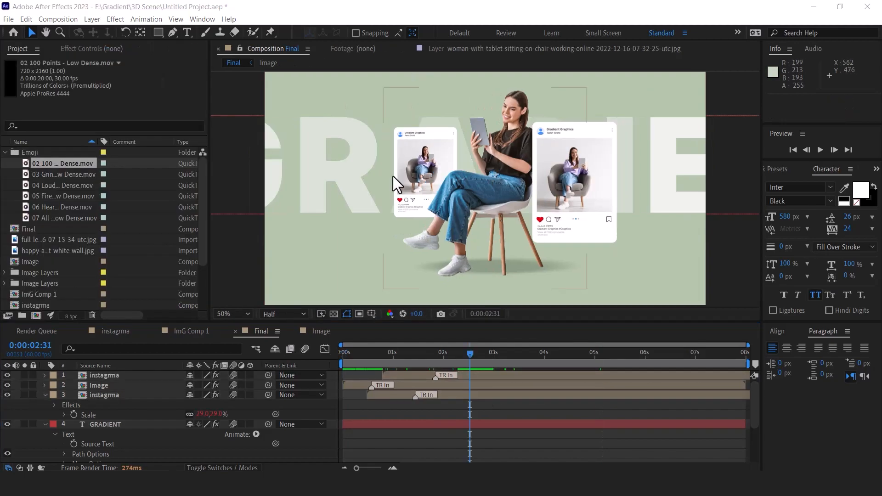
Step: Add the 02 100 Points emoji clip as the top layer, scale it to 65%, and place it over the front post
{"action": "scroll", "coordinate": [446, 180], "scroll_direction": "down", "scroll_amount": 1}
{"action": "scroll", "coordinate": [445, 180], "scroll_direction": "up", "scroll_amount": 1}
{"action": "left_click", "coordinate": [665, 208]}
{"action": "left_click", "coordinate": [43, 172]}
{"action": "left_click", "coordinate": [38, 167]}
{"action": "left_click_drag", "start_coordinate": [39, 166], "coordinate": [122, 374]}
{"action": "left_click", "coordinate": [494, 353]}
{"action": "key", "text": "s"}
{"action": "left_click_drag", "start_coordinate": [221, 384], "coordinate": [204, 385]}
{"action": "left_click_drag", "start_coordinate": [490, 240], "coordinate": [599, 242]}
Step: Add the 03 Grinning Face emoji clip on top, scale it to 65%, and place it beside the rear post's outer edge
{"action": "left_click_drag", "start_coordinate": [35, 176], "coordinate": [123, 374]}
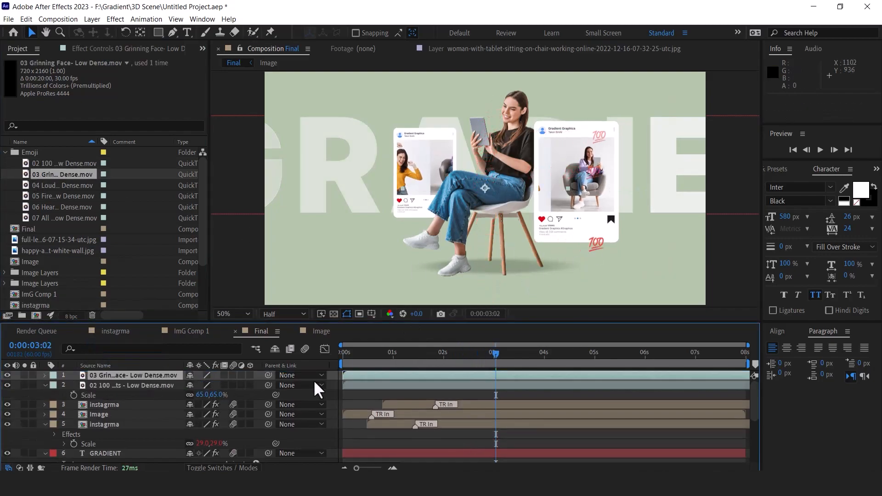
{"action": "key", "text": "s"}
{"action": "left_click_drag", "start_coordinate": [202, 385], "coordinate": [186, 384]}
{"action": "left_click_drag", "start_coordinate": [486, 233], "coordinate": [373, 251]}
Step: Add the 06 Heart and 100 Points emoji clip on top, scale it to 44%, and place it over the rear post
{"action": "left_click", "coordinate": [31, 182]}
{"action": "left_click", "coordinate": [32, 181]}
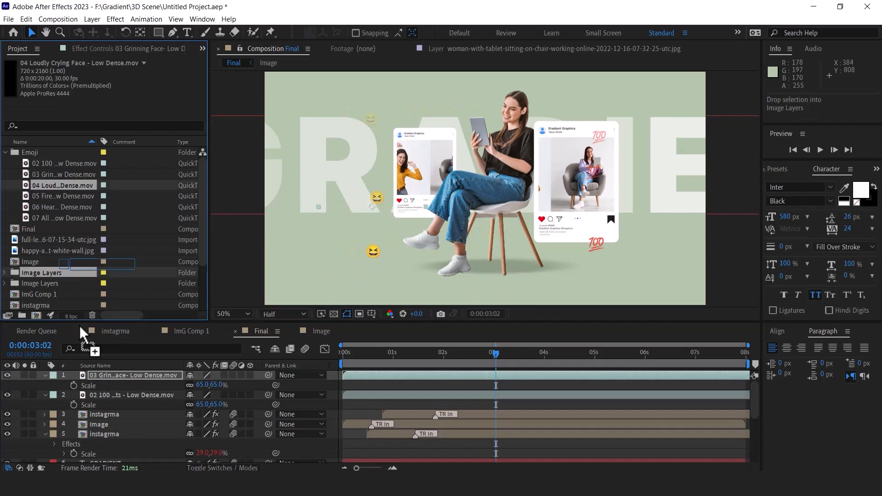
{"action": "left_click", "coordinate": [28, 198]}
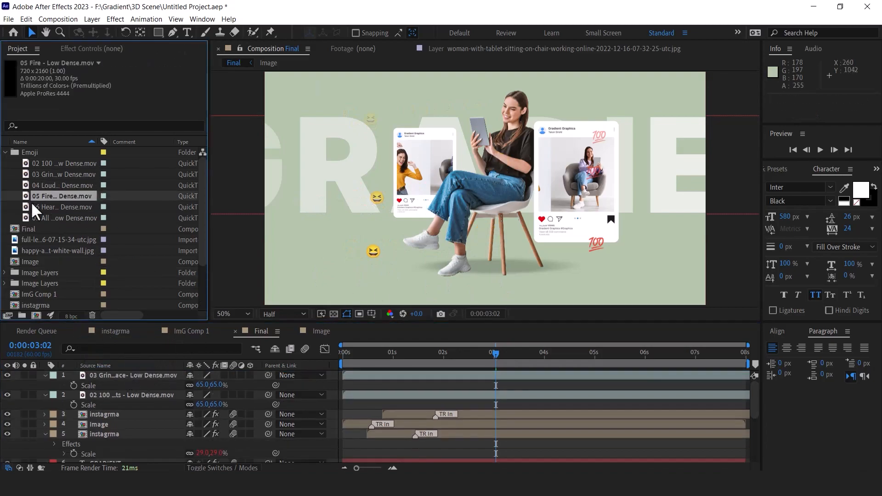
{"action": "left_click", "coordinate": [27, 208]}
{"action": "left_click_drag", "start_coordinate": [27, 209], "coordinate": [123, 378]}
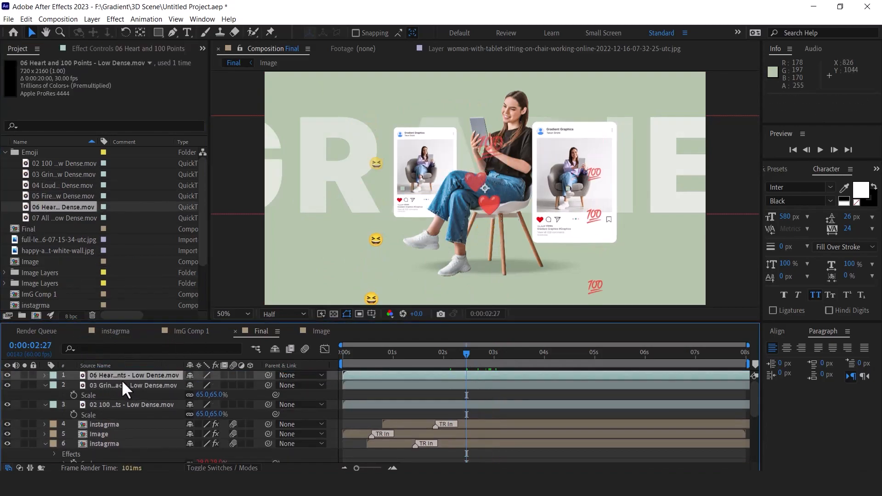
{"action": "key", "text": "s"}
{"action": "left_click_drag", "start_coordinate": [218, 386], "coordinate": [192, 390]}
{"action": "left_click_drag", "start_coordinate": [485, 254], "coordinate": [402, 183]}
Step: Stagger the emoji layers to start at 0:00:01:48 for hearts, about 2.2 seconds for grinning faces and 1.6 seconds for 100 points, and preview
{"action": "left_click_drag", "start_coordinate": [442, 354], "coordinate": [400, 358]}
{"action": "left_click_drag", "start_coordinate": [400, 376], "coordinate": [448, 378]}
{"action": "left_click", "coordinate": [391, 395]}
{"action": "left_click", "coordinate": [381, 415], "text": "shift"}
{"action": "left_click_drag", "start_coordinate": [363, 396], "coordinate": [472, 396]}
{"action": "left_click_drag", "start_coordinate": [418, 375], "coordinate": [460, 374]}
{"action": "key", "text": "space"}
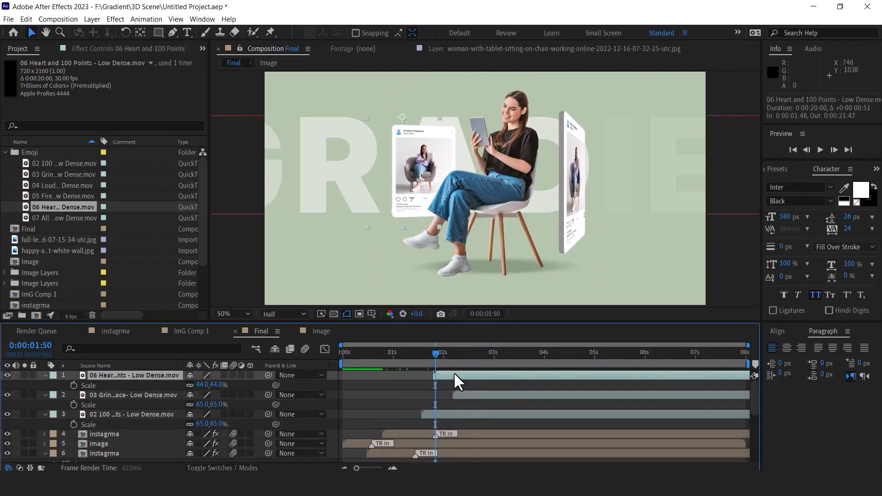